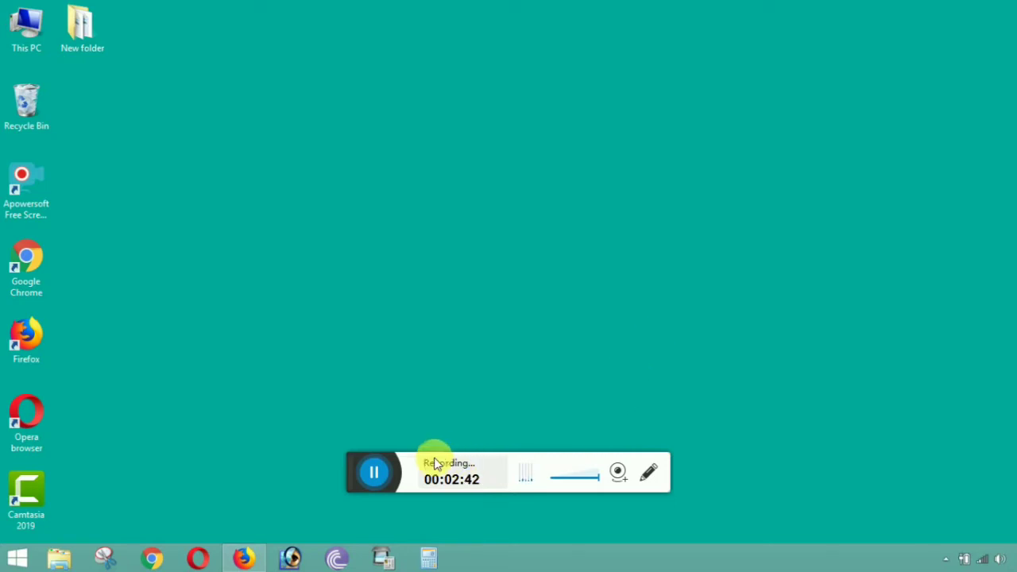
- In the Firefox window, run a Google search for 'uidai'
left_click_drag(363, 469, 452, 505)
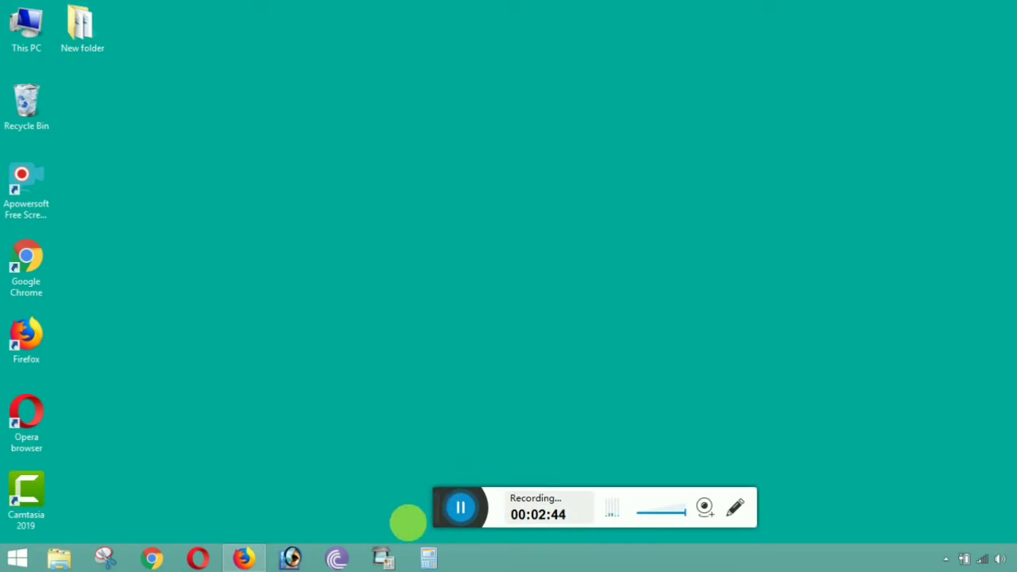
mouse_move(254, 557)
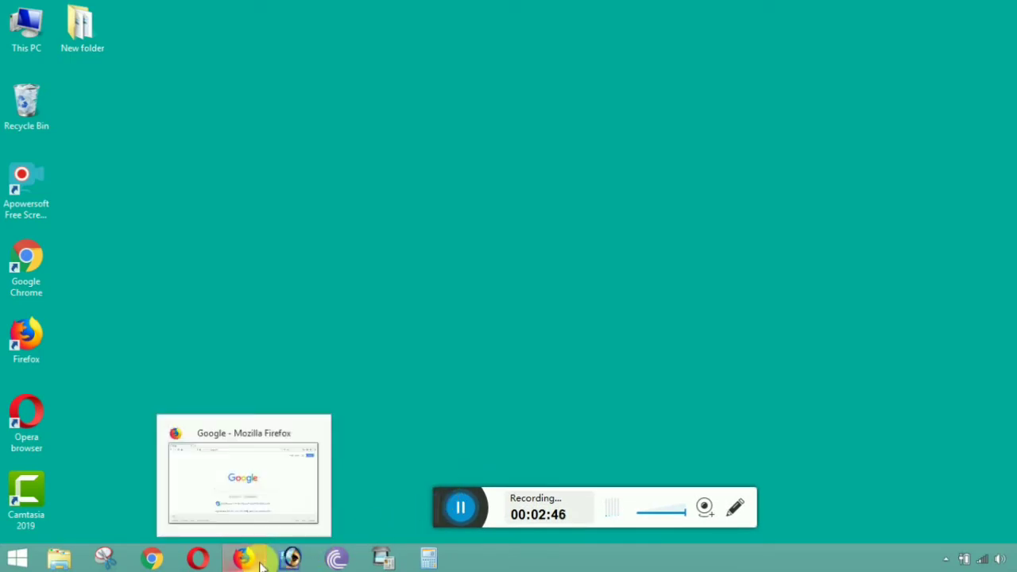
left_click(260, 561)
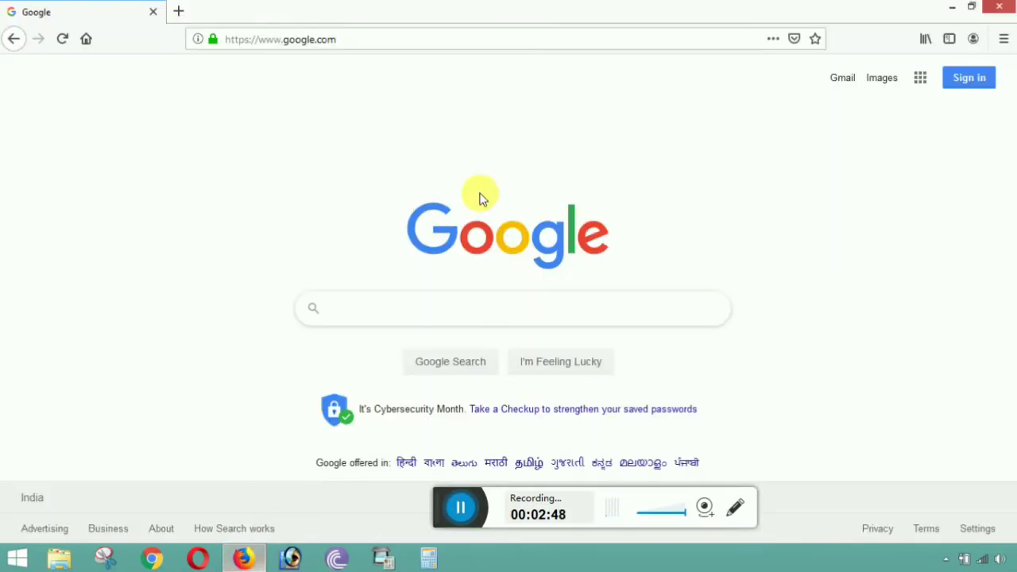
left_click(450, 318)
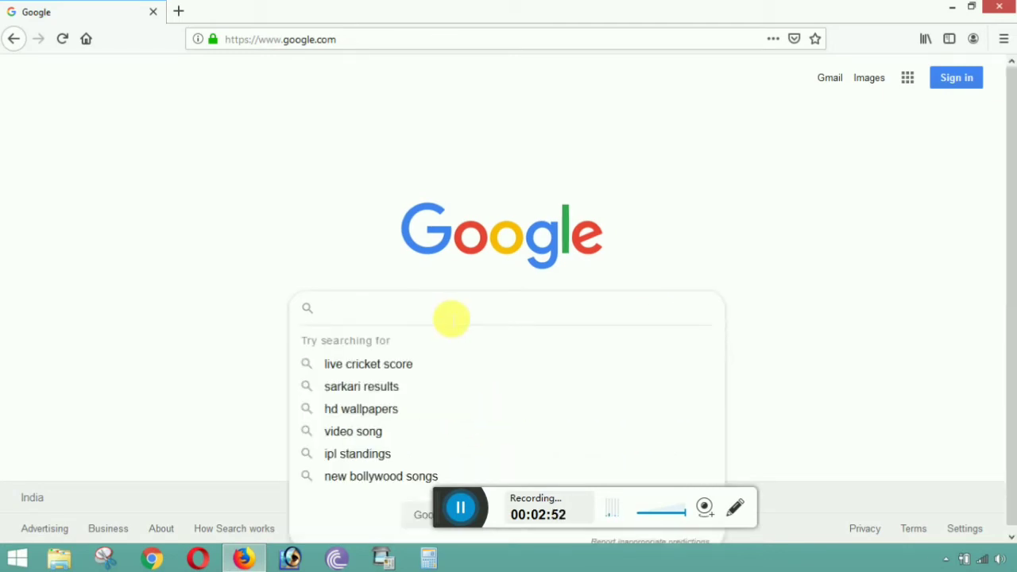
type("uidai")
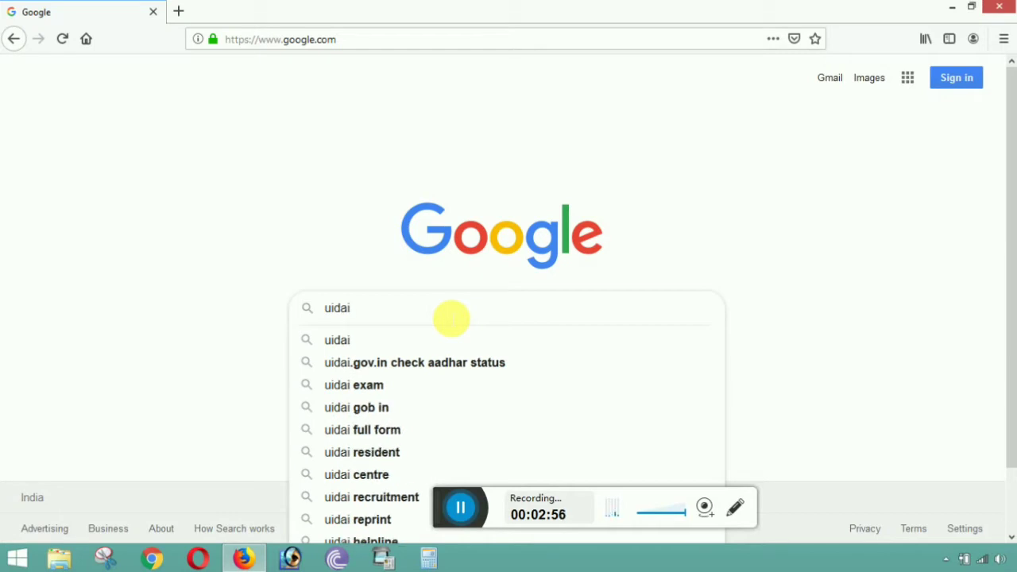
key("Return")
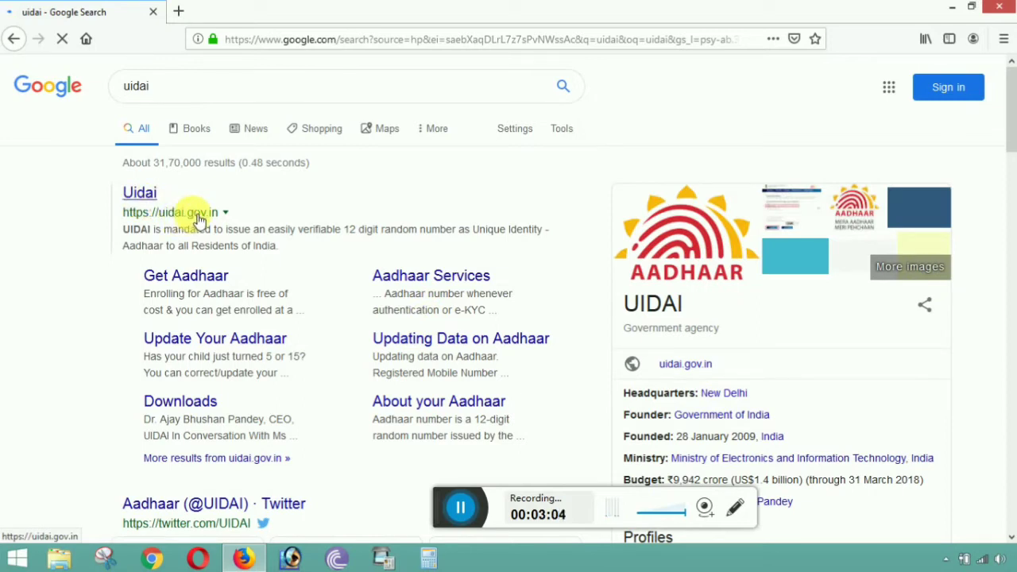
- Open the official uidai.gov.in result in a new tab and switch to it
right_click(198, 219)
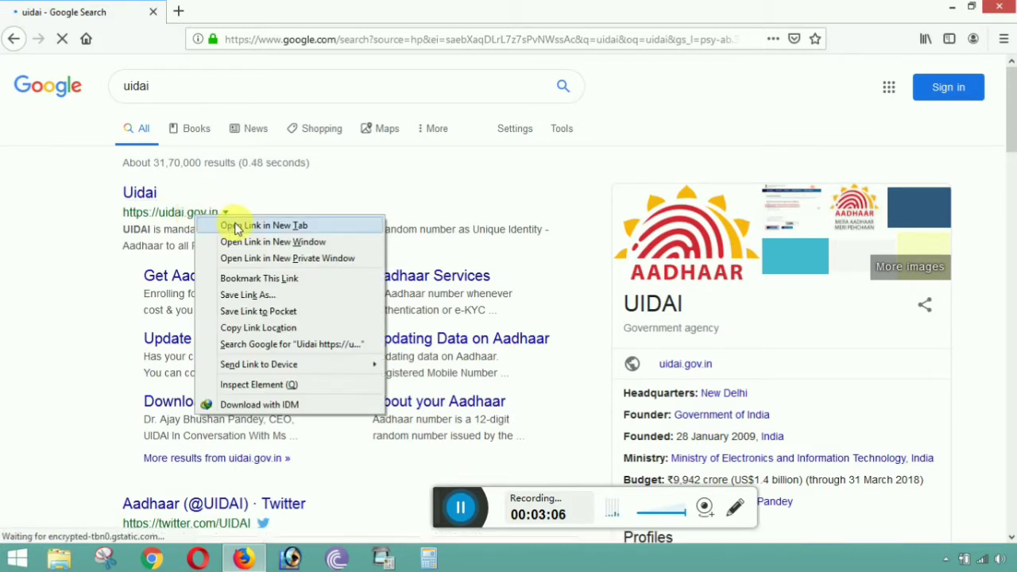
left_click(235, 227)
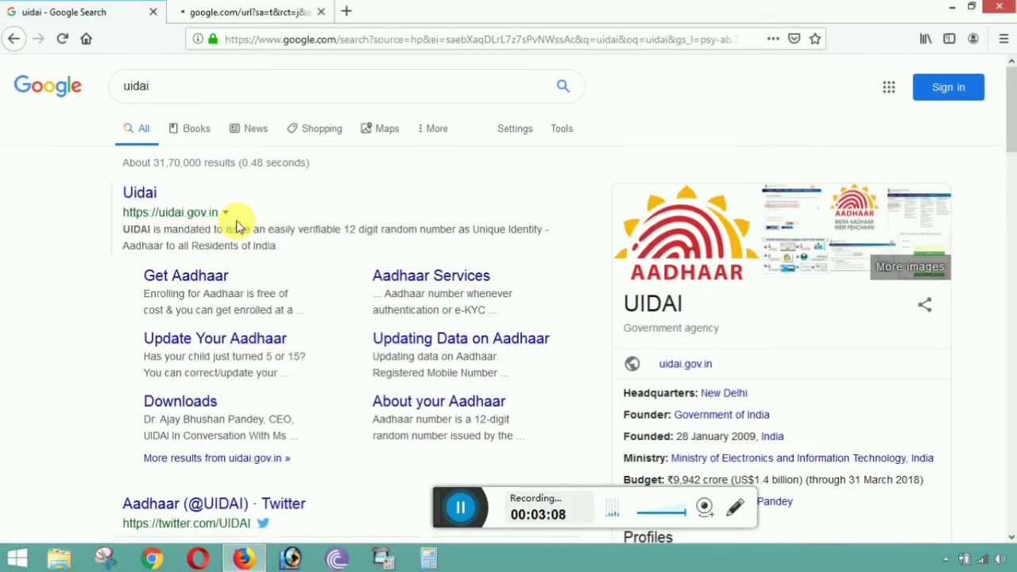
left_click(275, 8)
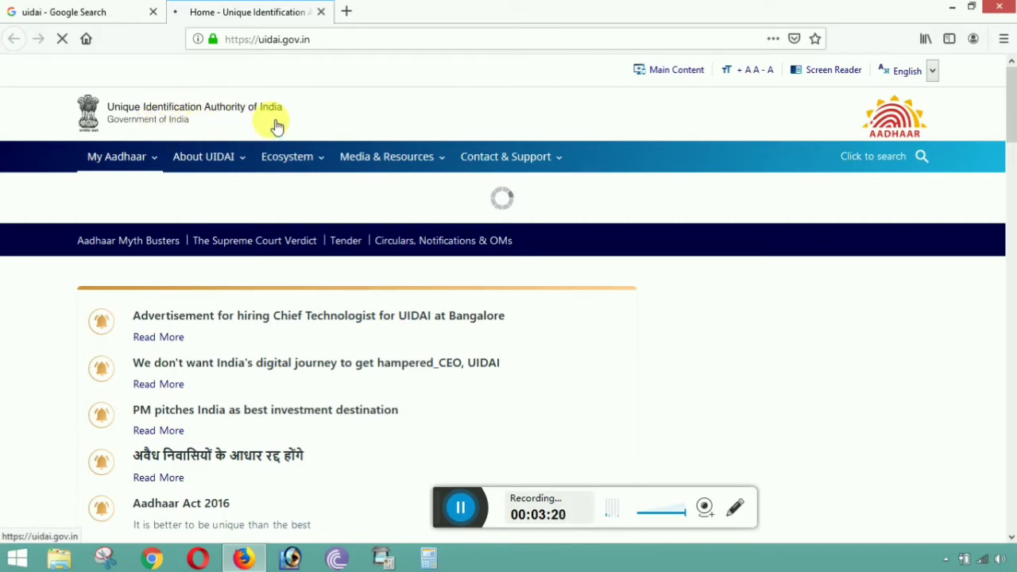
- Go to File a Complaint under Contact & Support's Grievance Redressal Mechanism
mouse_move(360, 177)
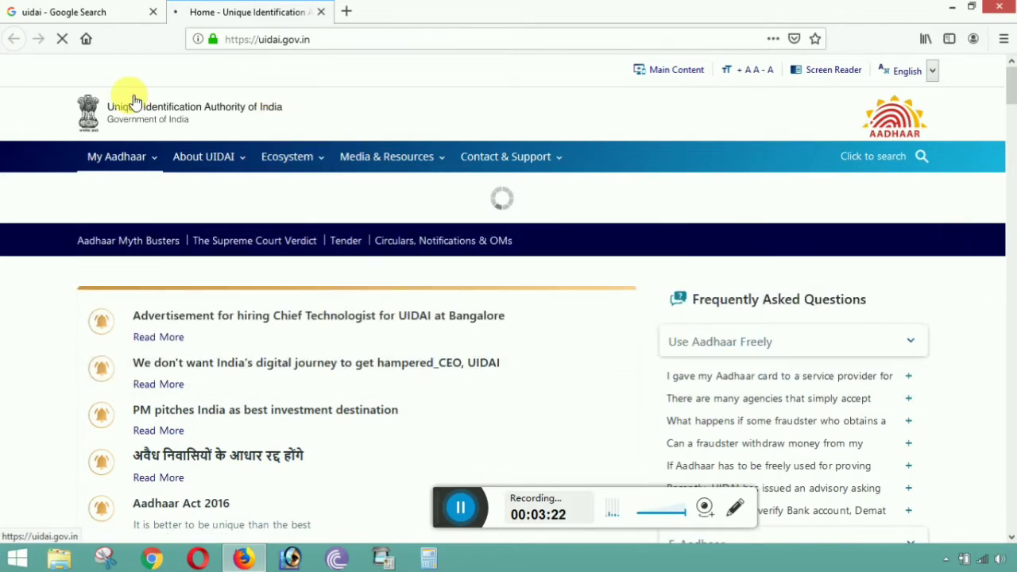
mouse_move(90, 157)
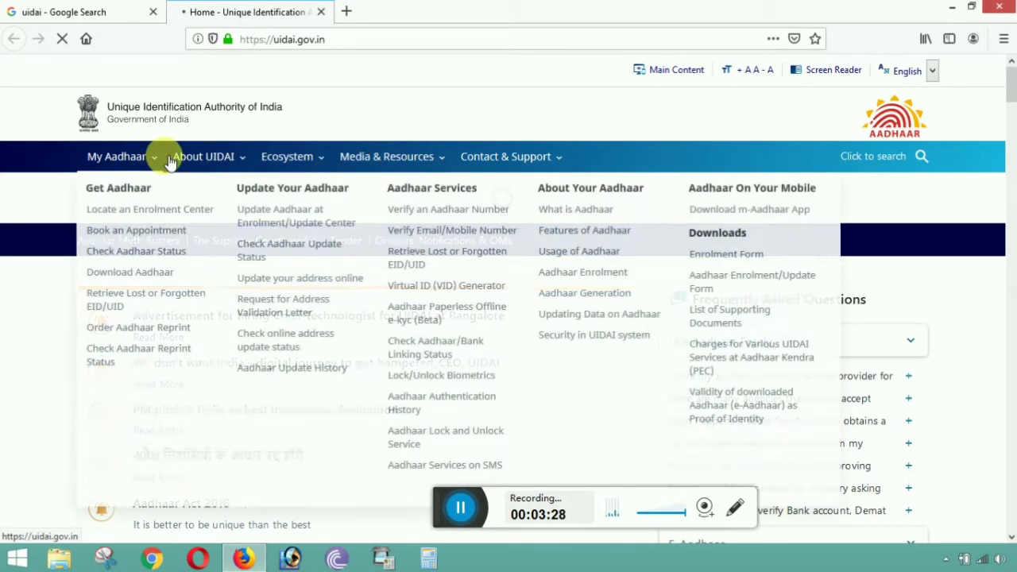
mouse_move(497, 165)
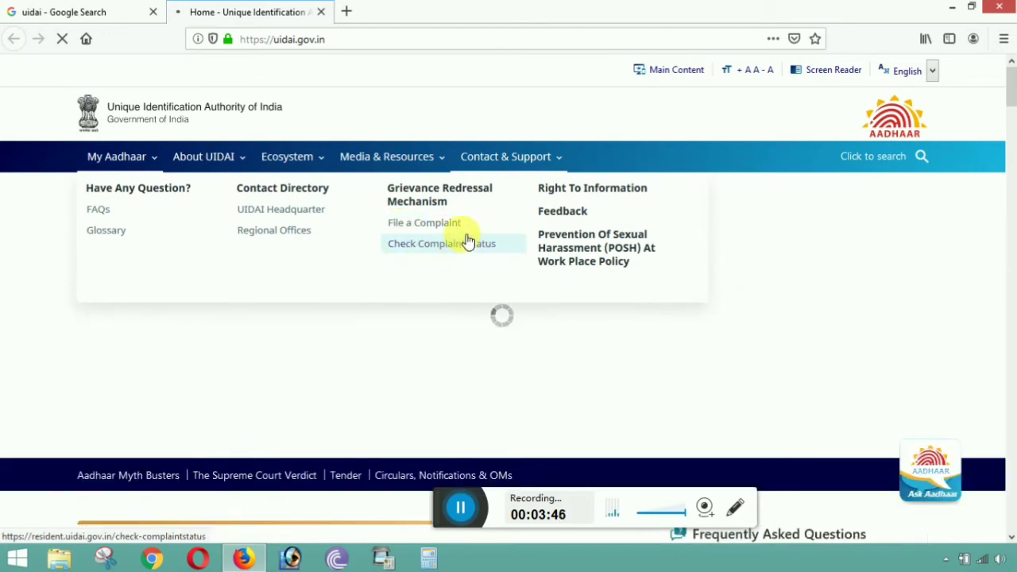
left_click(426, 231)
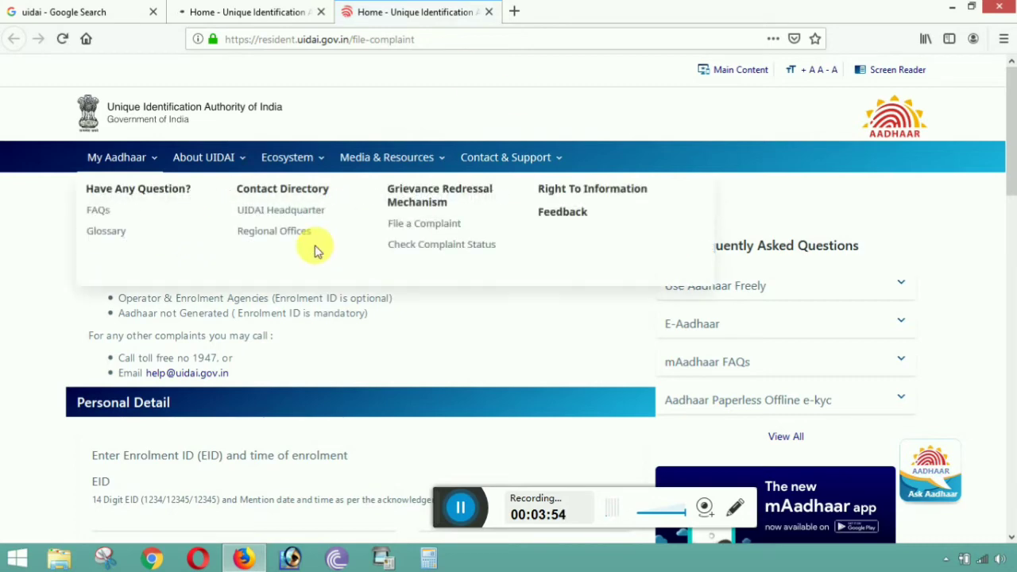
scroll(405, 334, "down", 2)
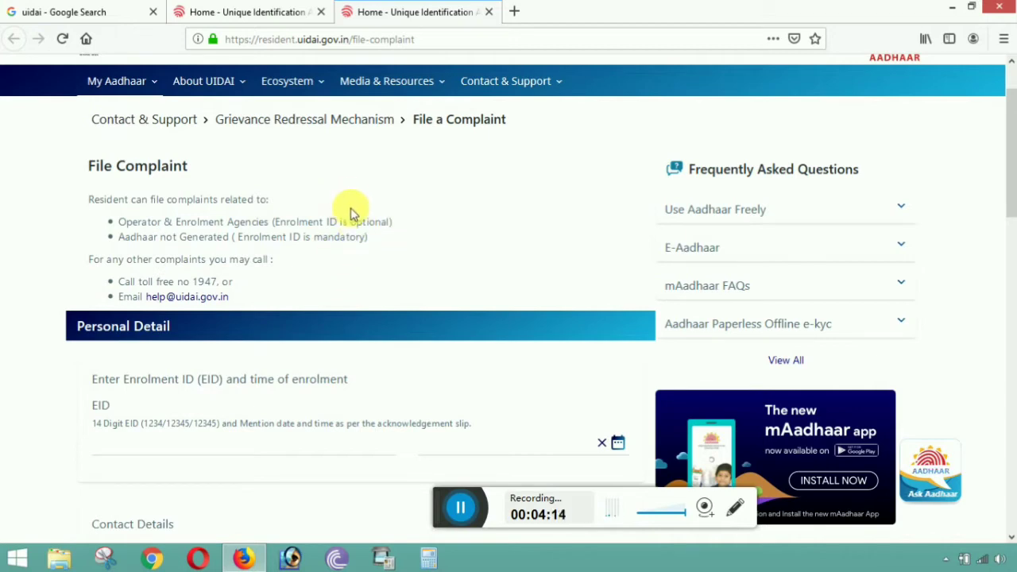
left_click_drag(273, 225, 393, 232)
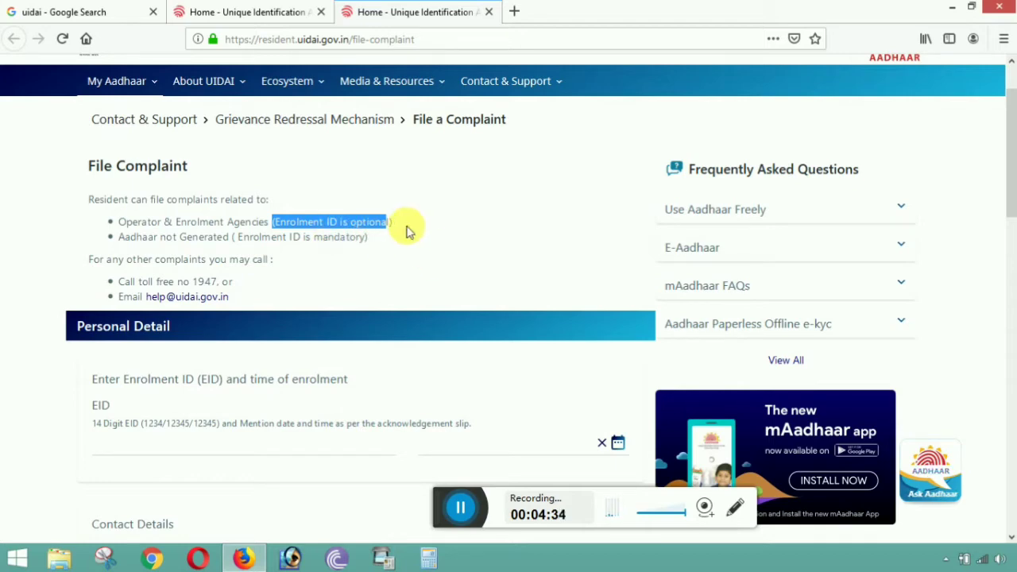
left_click(406, 229)
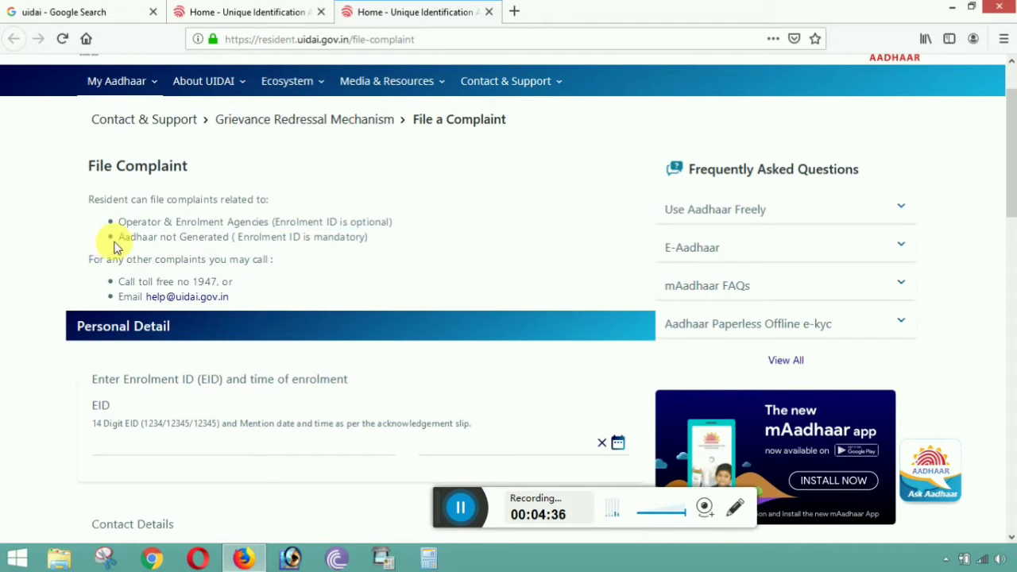
left_click_drag(115, 238, 236, 248)
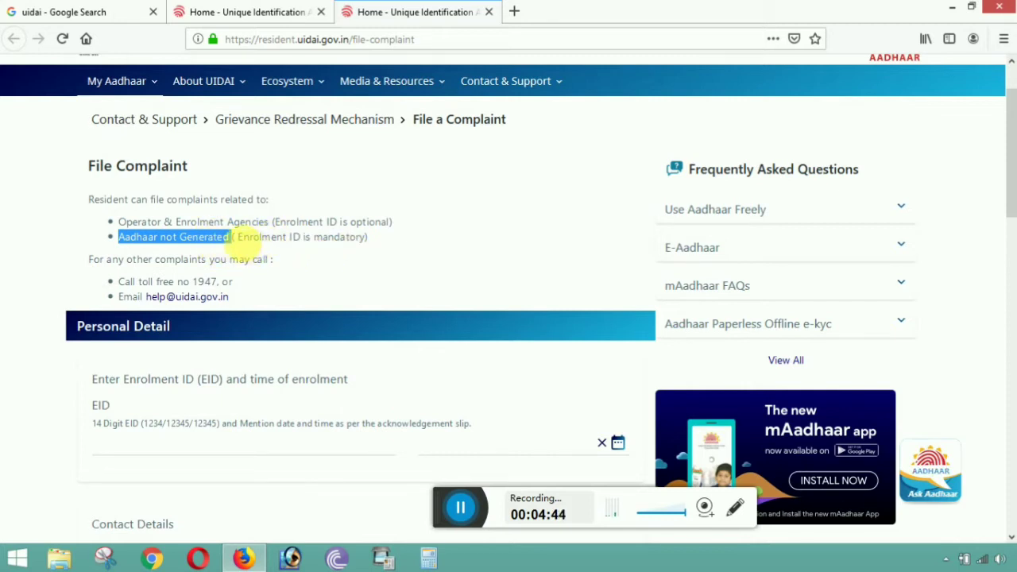
left_click(243, 252)
left_click_drag(243, 250, 386, 230)
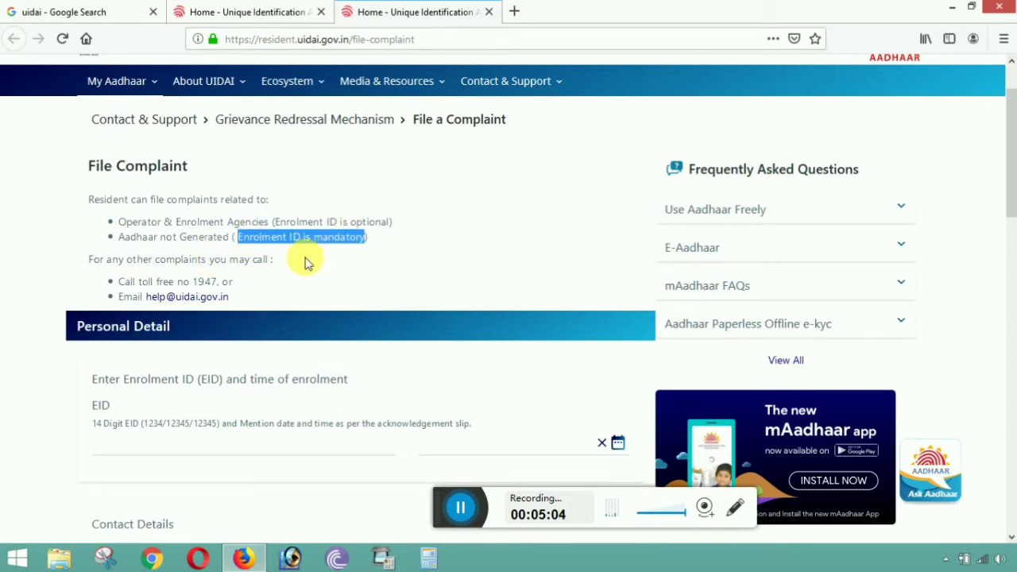
scroll(308, 254, "down", 2)
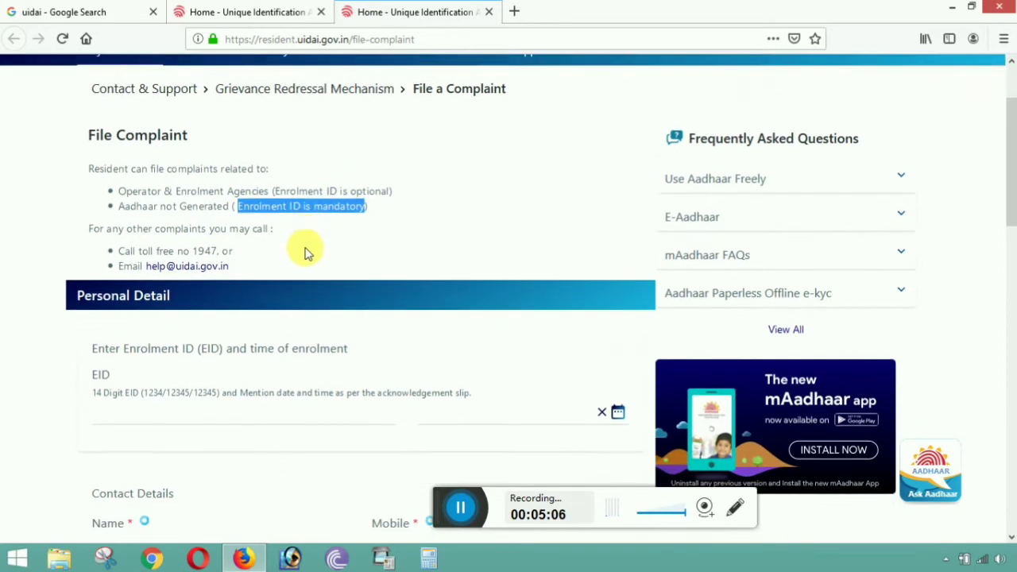
left_click_drag(98, 206, 256, 215)
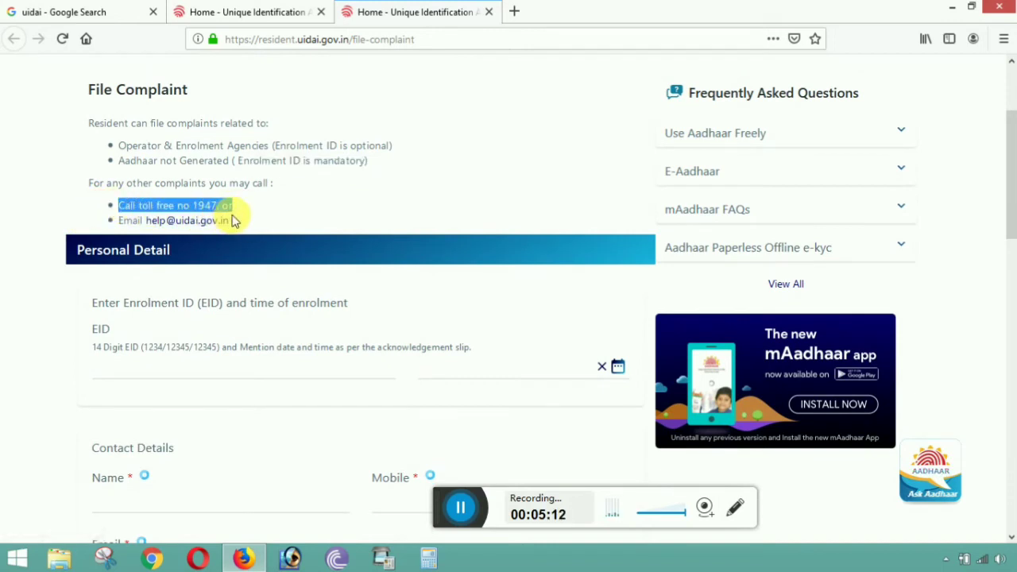
left_click(129, 222)
left_click_drag(130, 222, 239, 231)
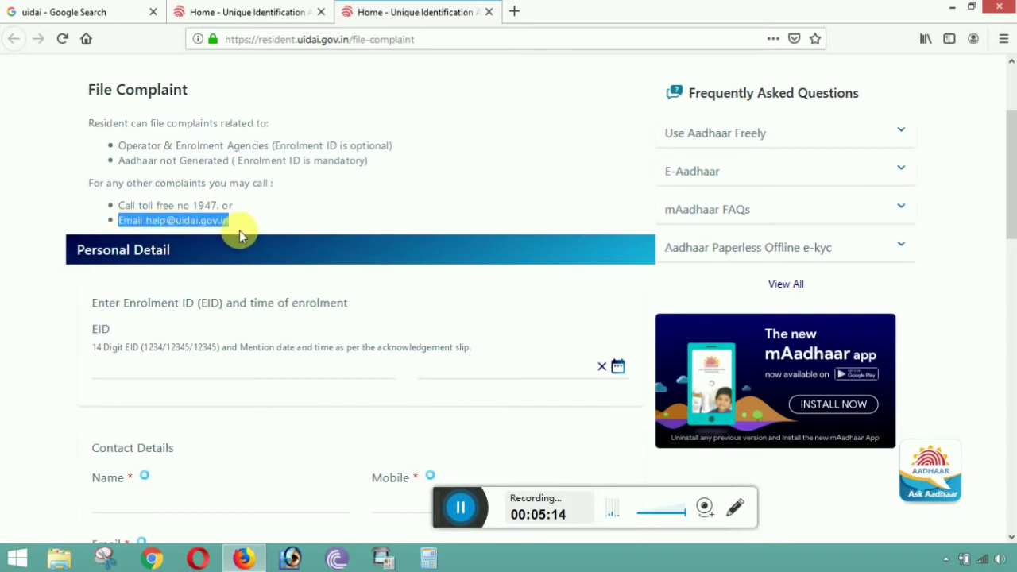
left_click(290, 211)
left_click_drag(145, 221, 236, 225)
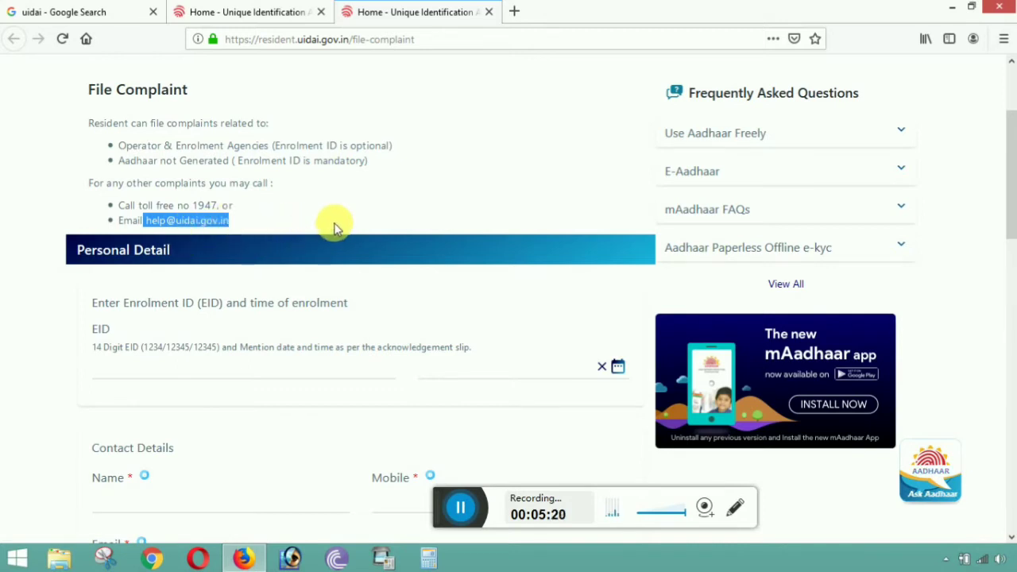
scroll(335, 226, "down", 3)
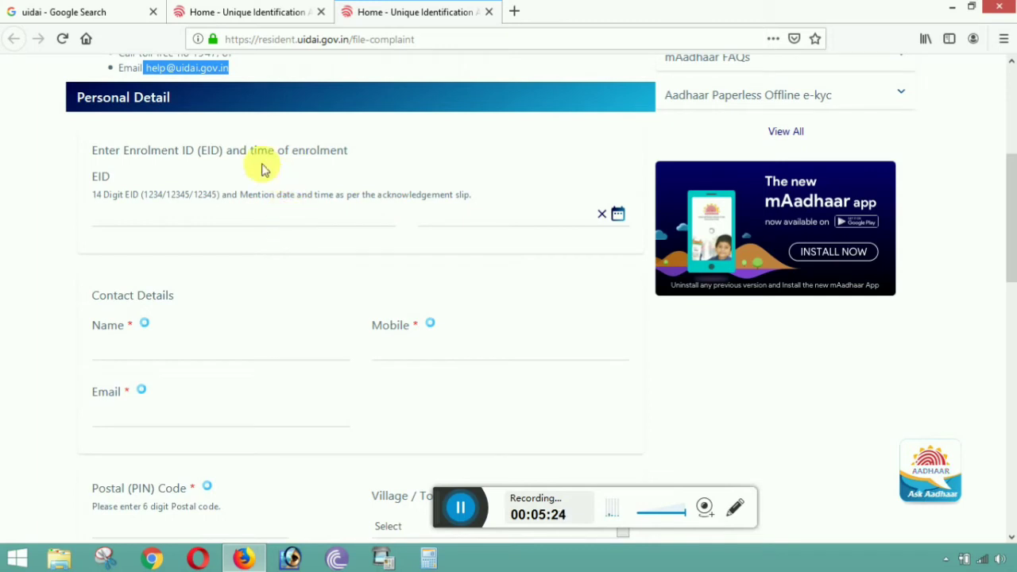
- Enter the 14-digit enrolment ID into the complaint form's EID field
left_click(139, 204)
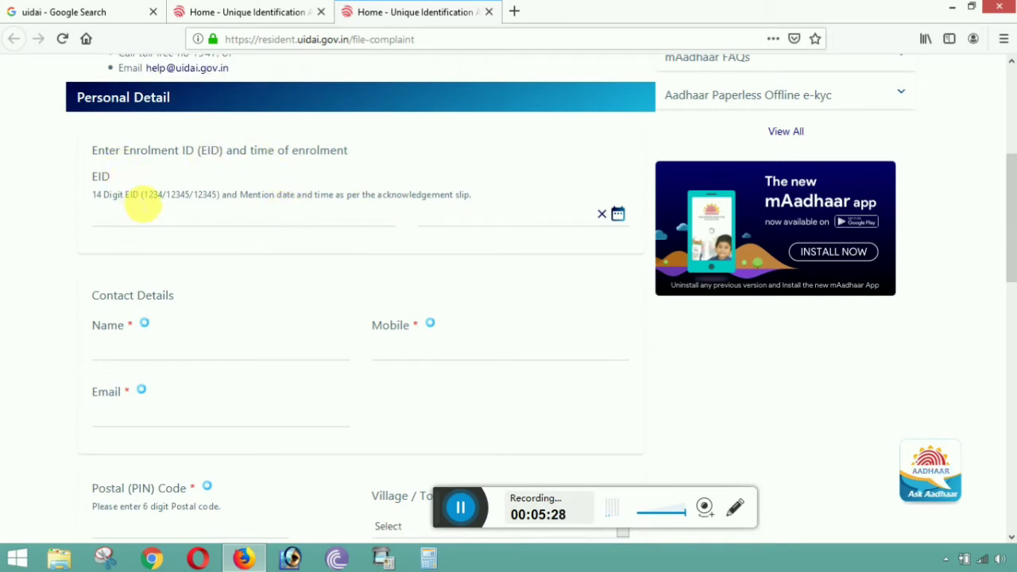
left_click(138, 208)
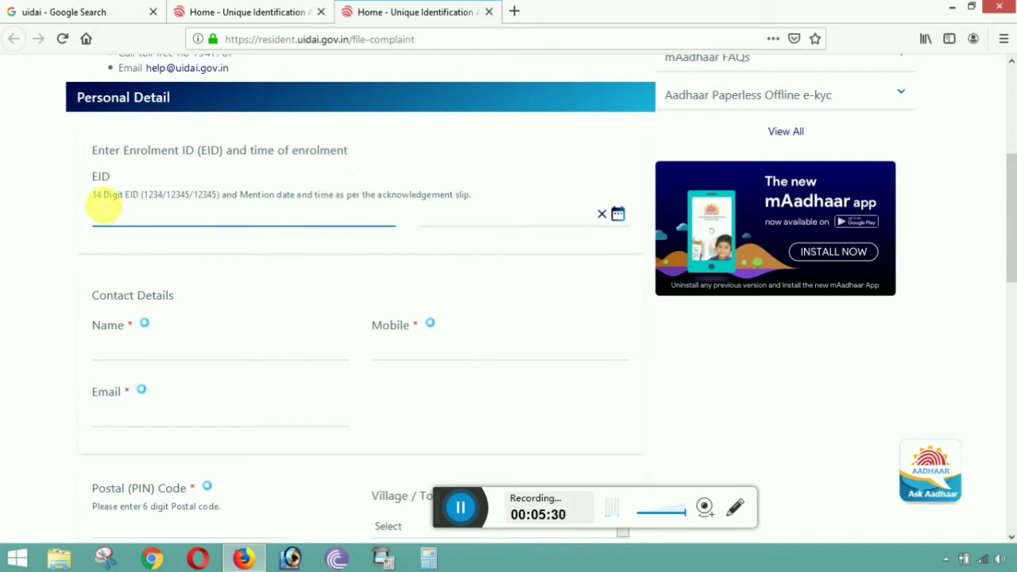
left_click_drag(91, 196, 136, 205)
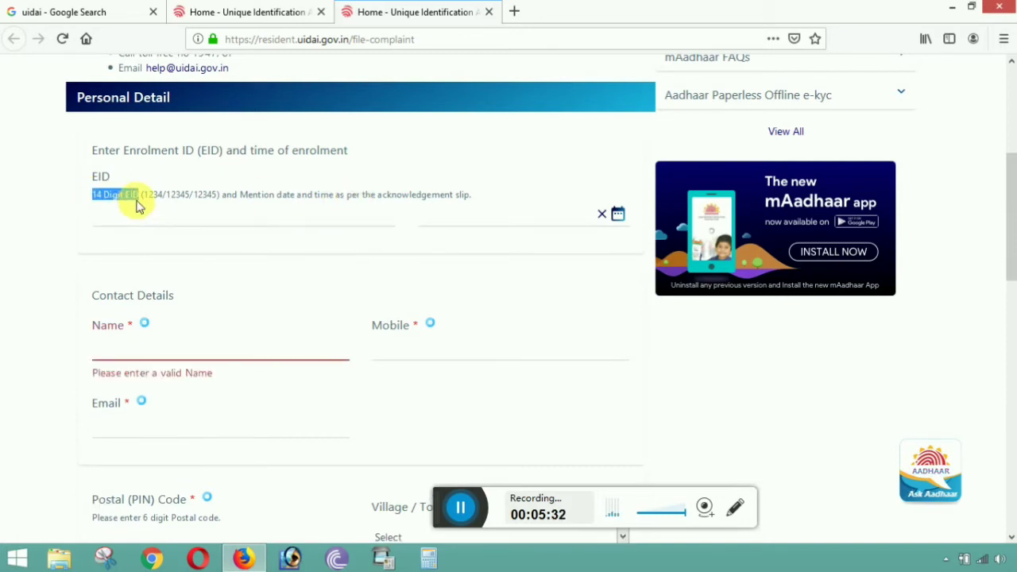
left_click(141, 228)
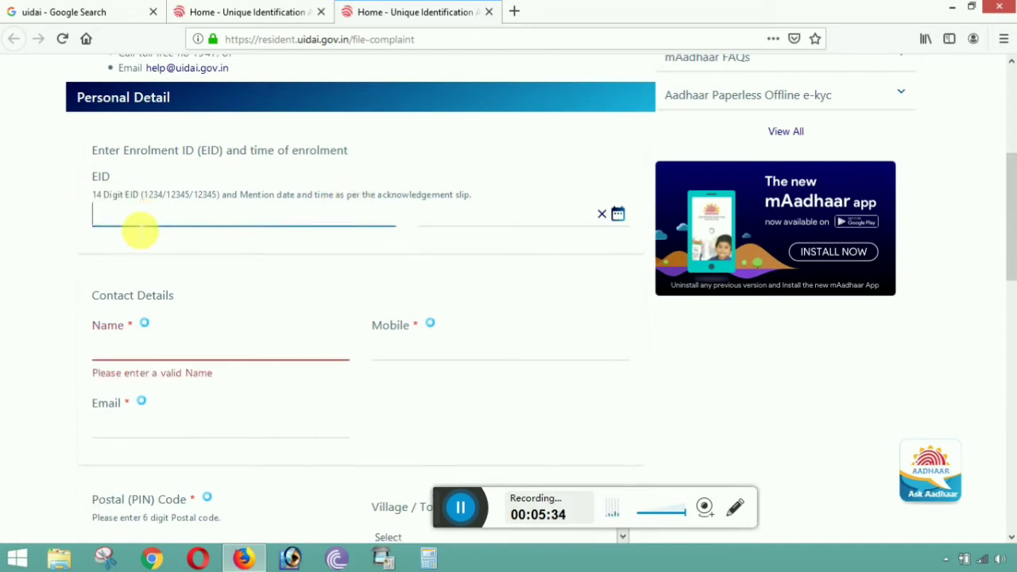
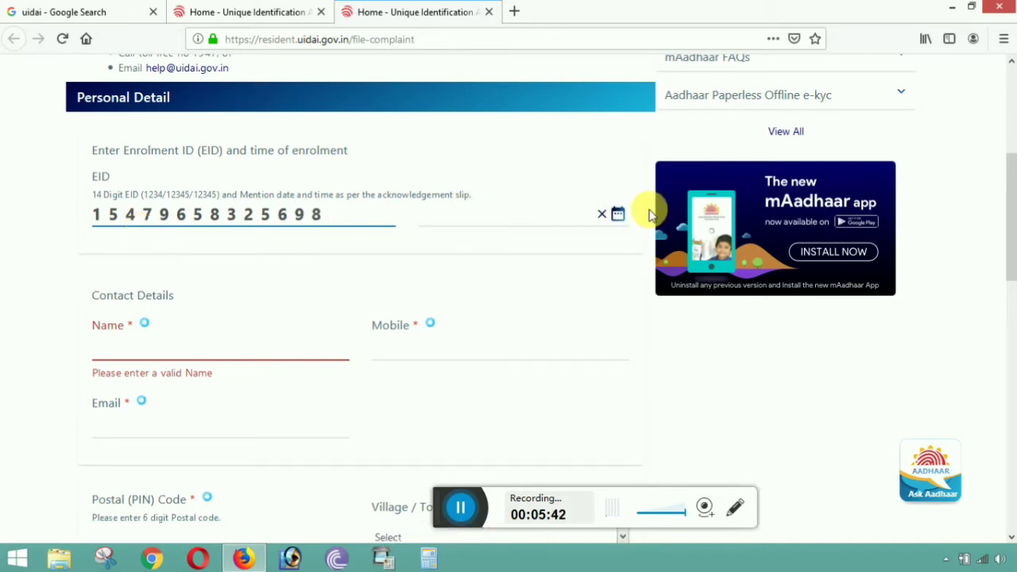
- Pick 3 September 2019 in the enrolment time date picker, giving 03/09/2019 22:05:44
left_click(623, 218)
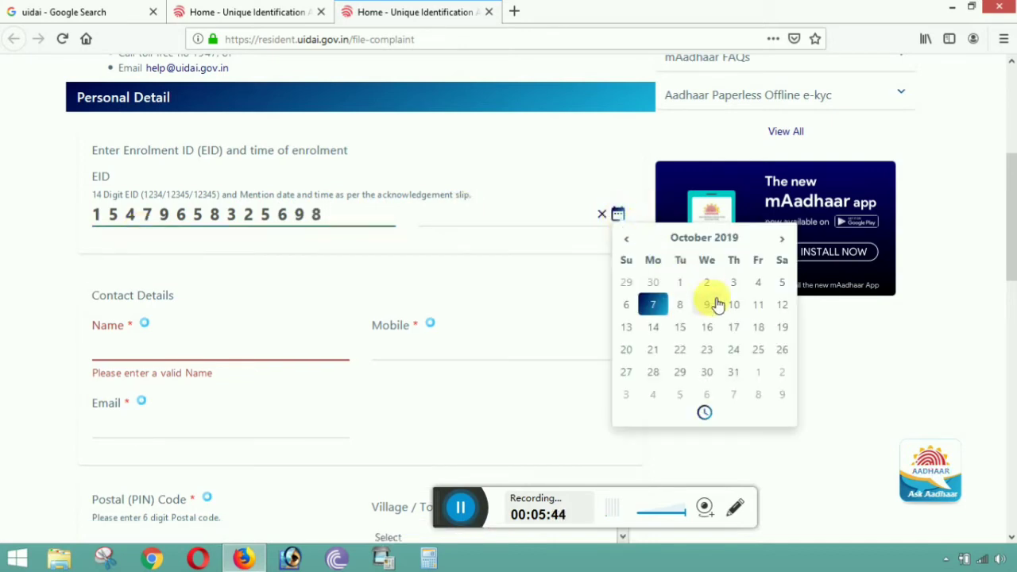
left_click(627, 240)
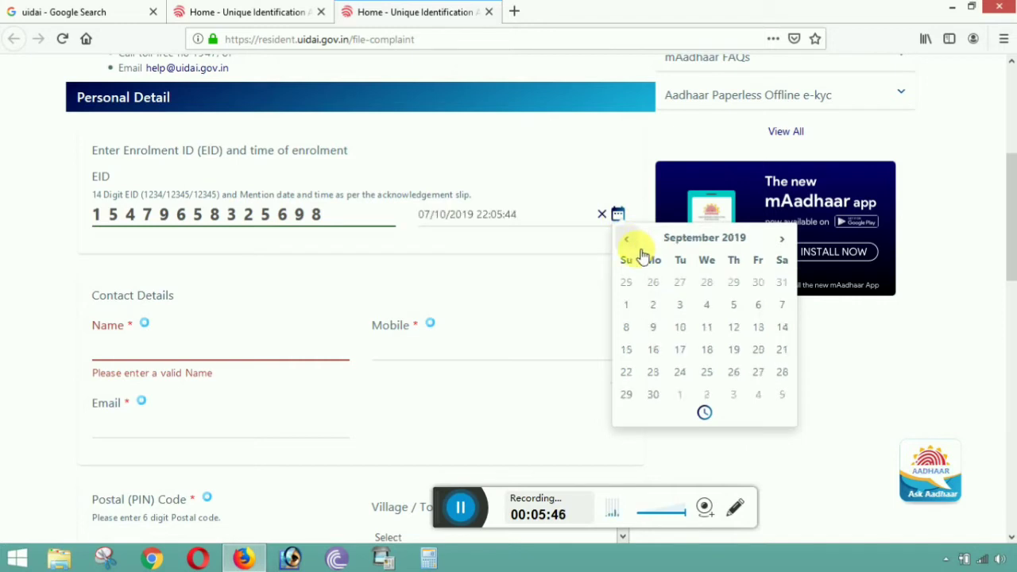
left_click(681, 306)
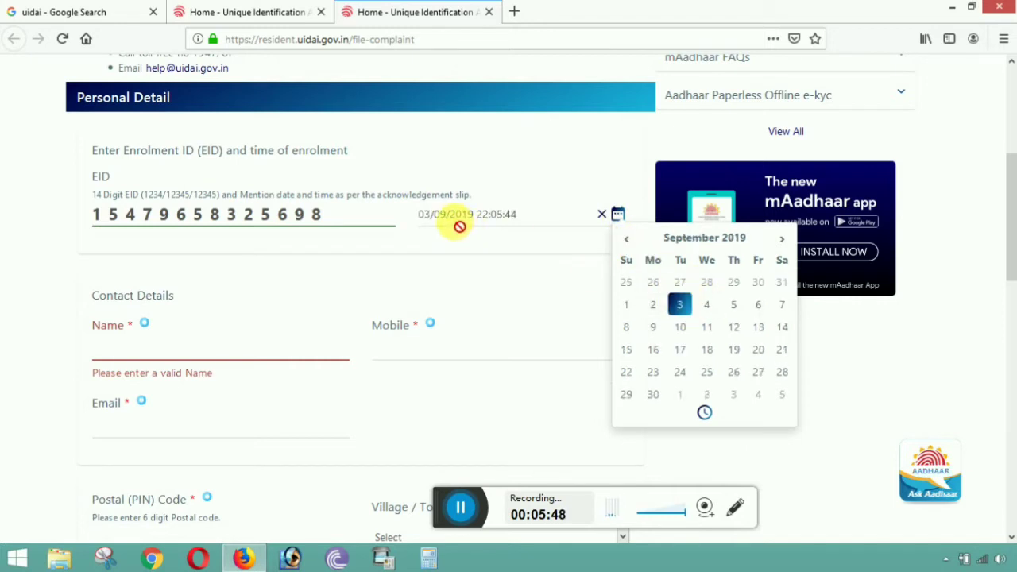
left_click(450, 252)
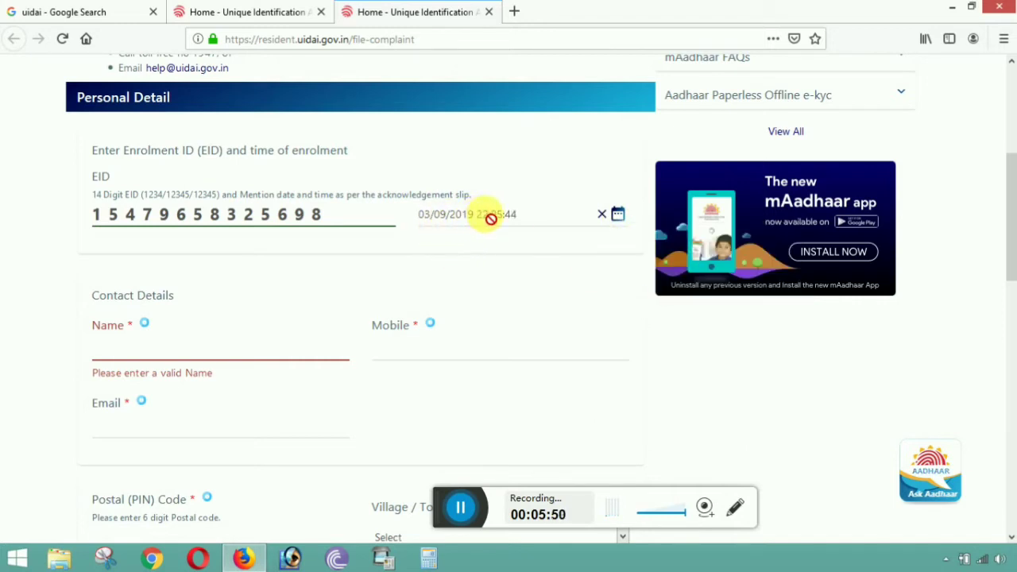
scroll(392, 245, "down", 2)
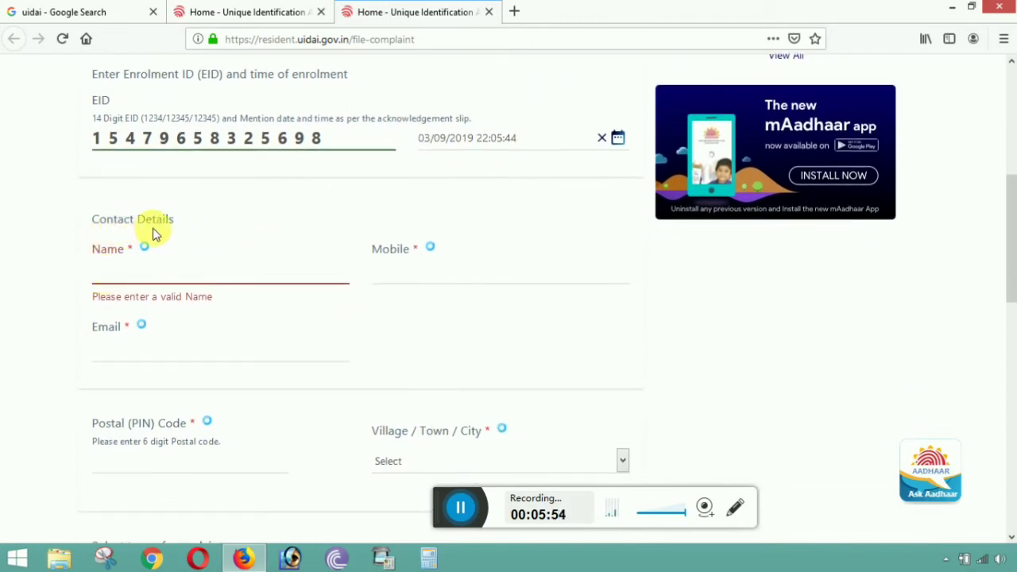
- Enter the resident's full name in capital letters in the Name field
left_click(111, 278)
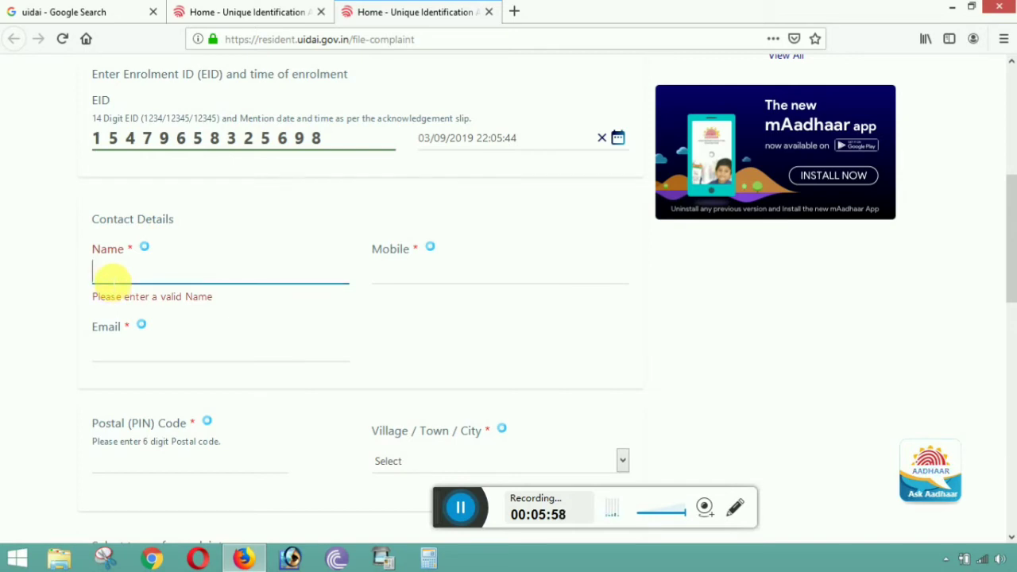
type("Suman")
key("BackSpace")
key("BackSpace")
key("BackSpace")
key("BackSpace")
key("BackSpace")
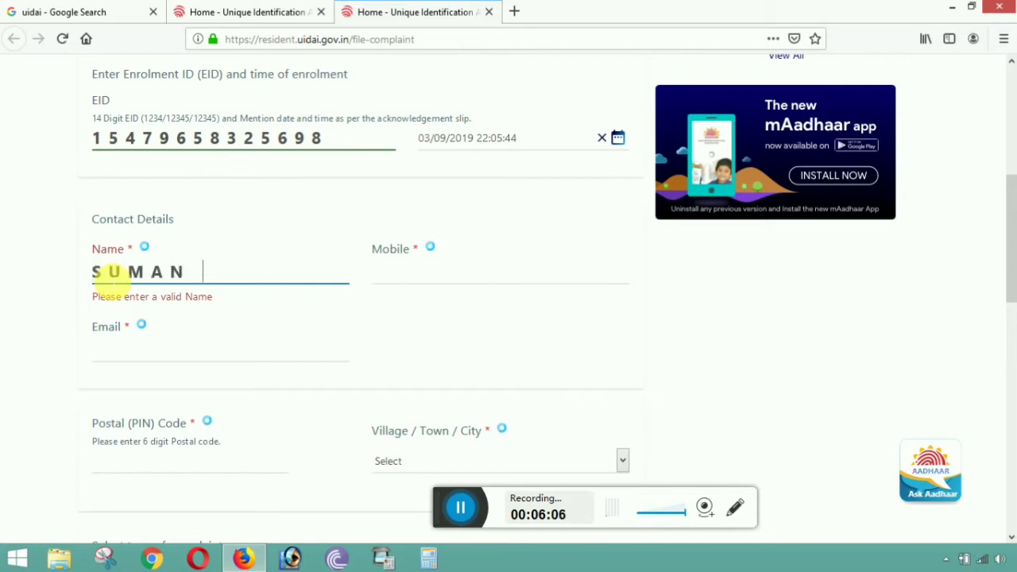
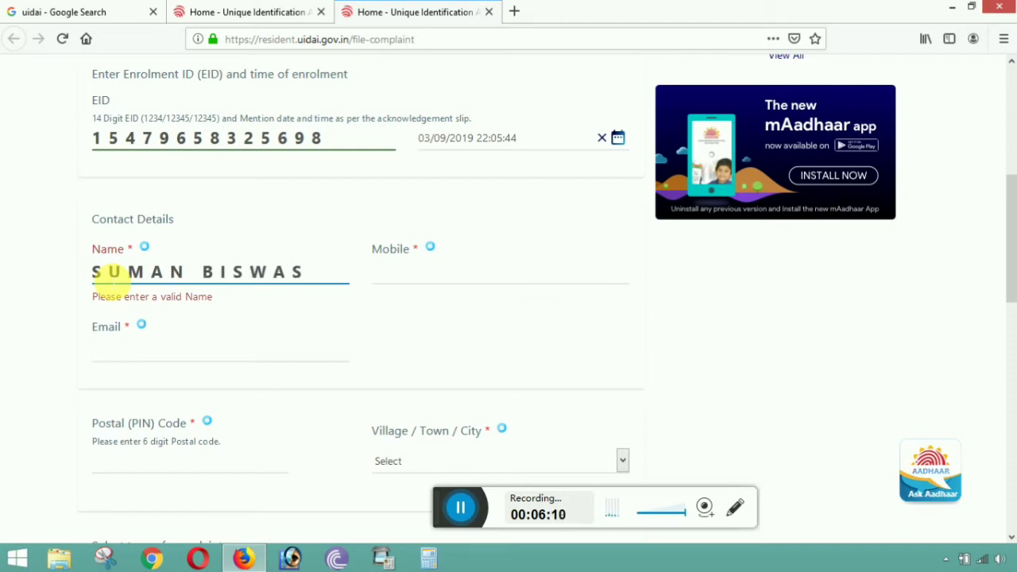
- Fill in the resident's mobile number and e-mail address
left_click(385, 278)
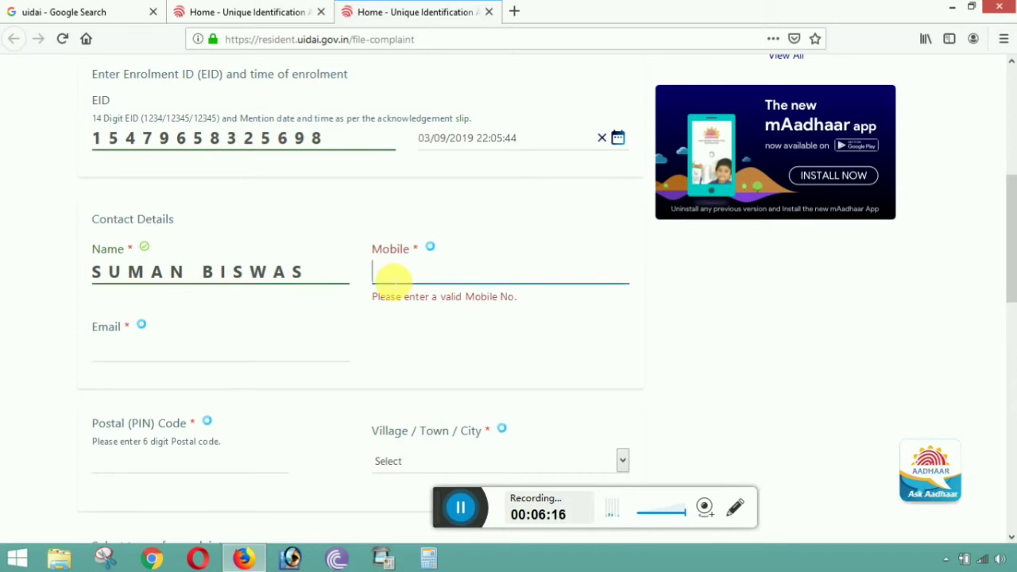
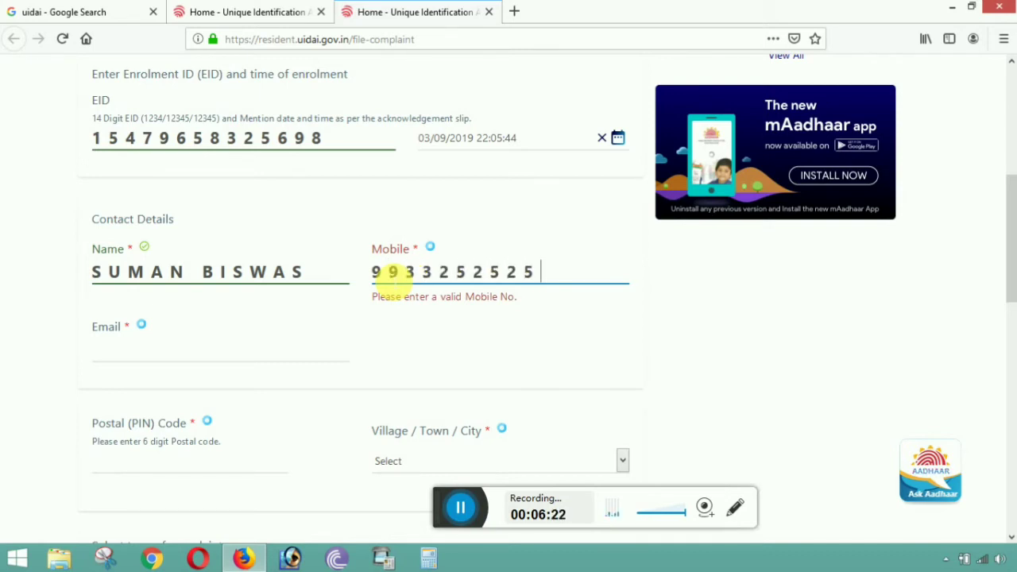
scroll(239, 328, "down", 3)
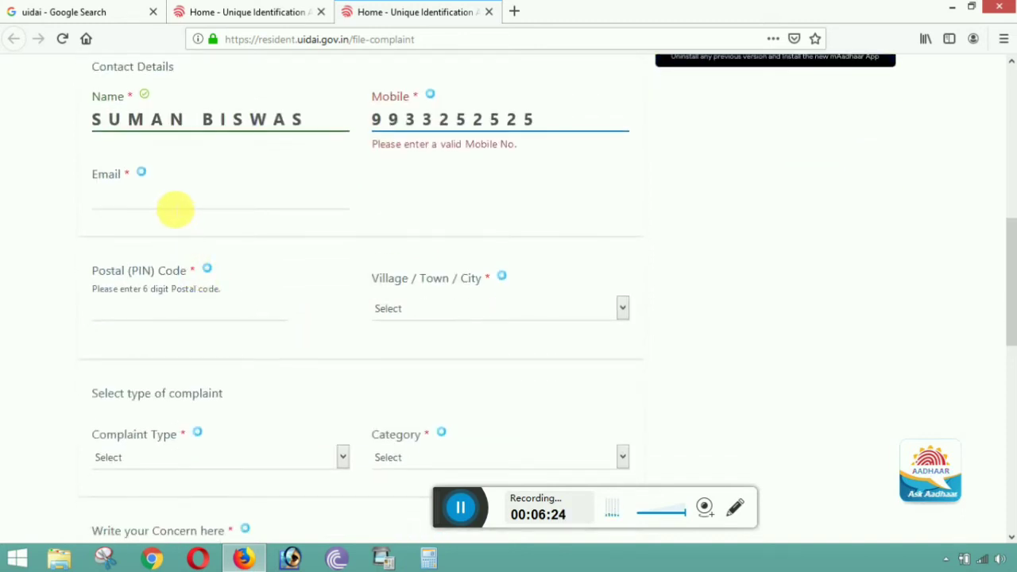
left_click(175, 204)
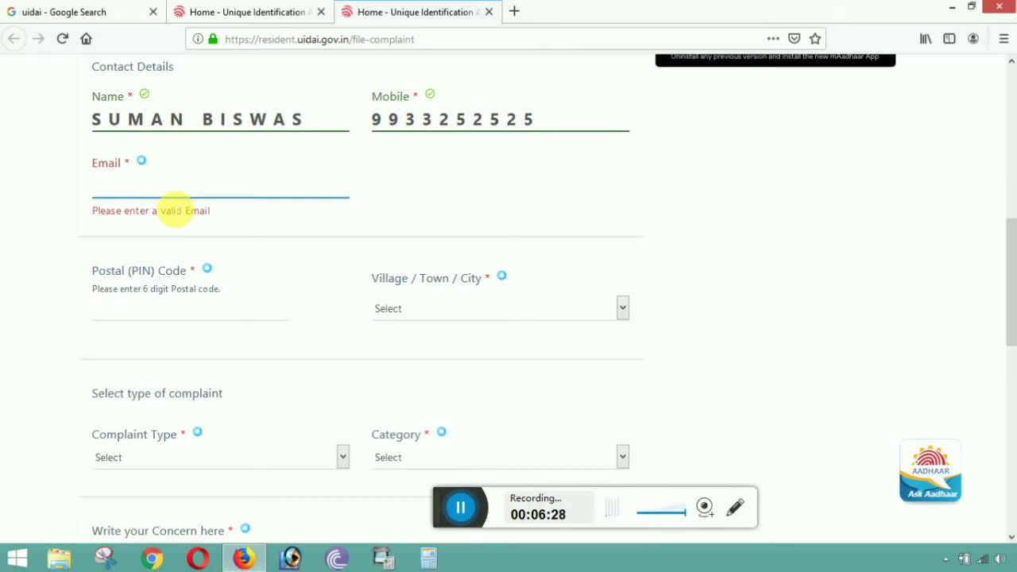
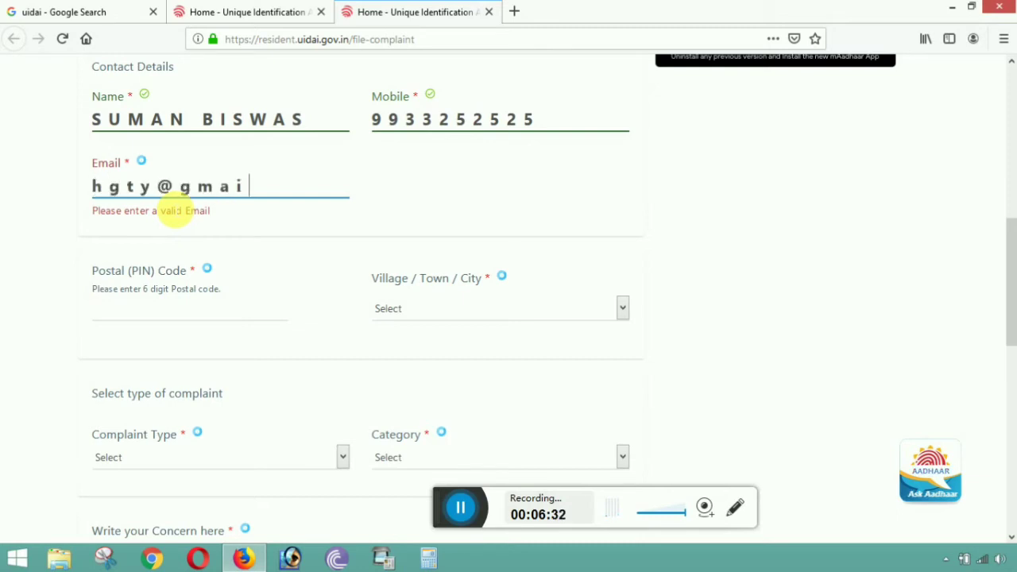
- Enter the postal PIN code and choose Kolkatta G.P.O. as village/town/city
left_click(166, 300)
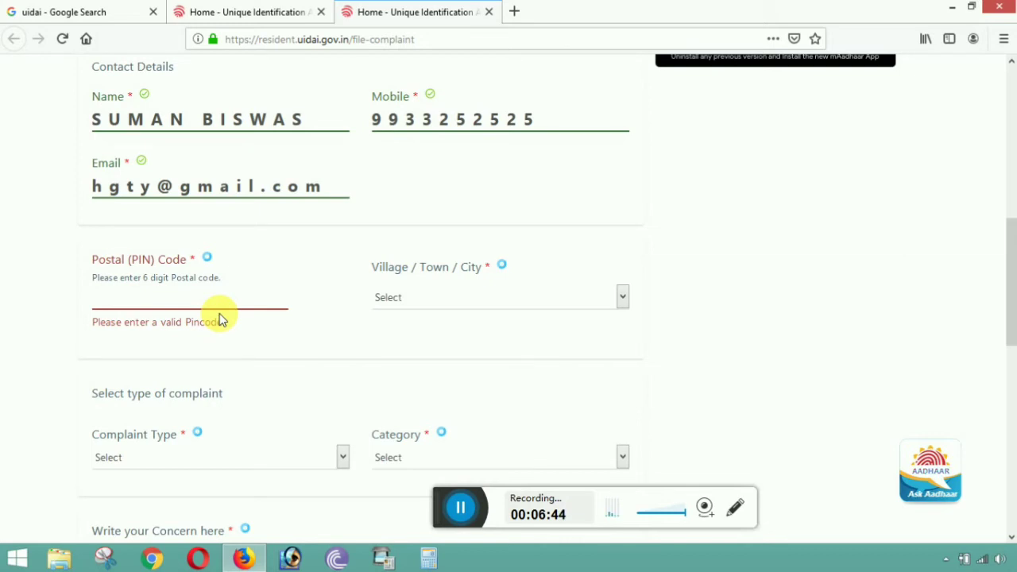
type("700001")
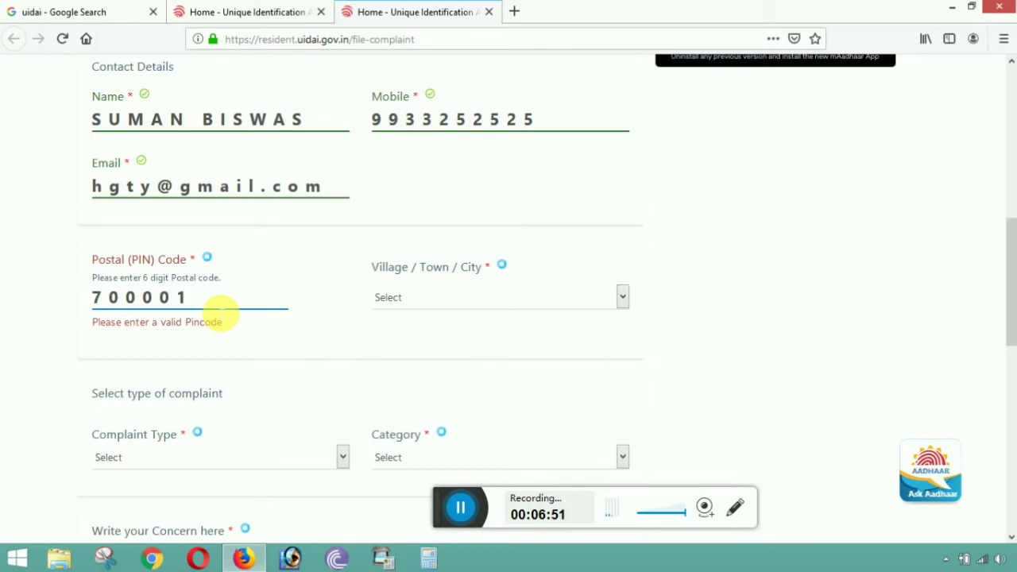
key("Tab")
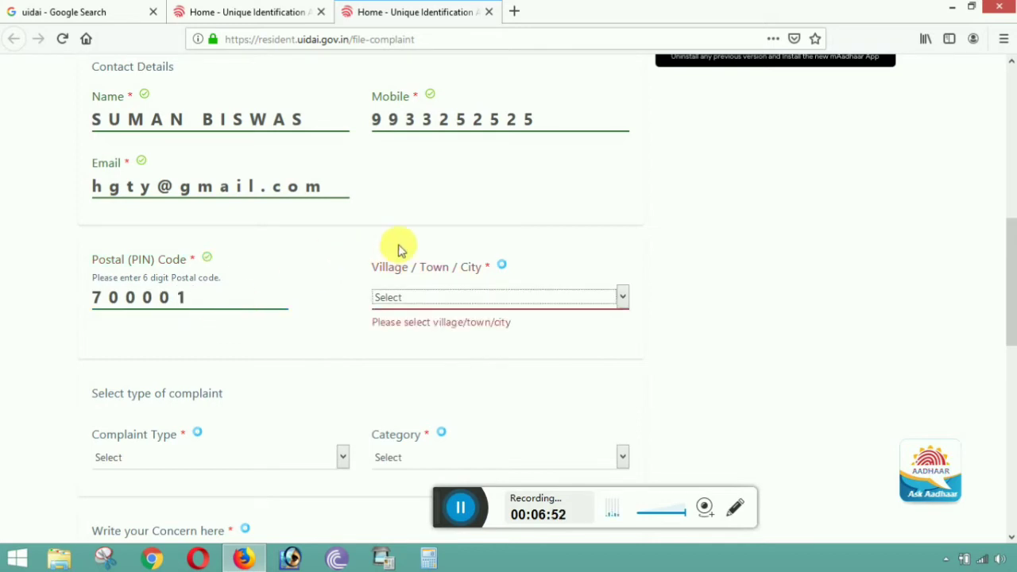
left_click(520, 297)
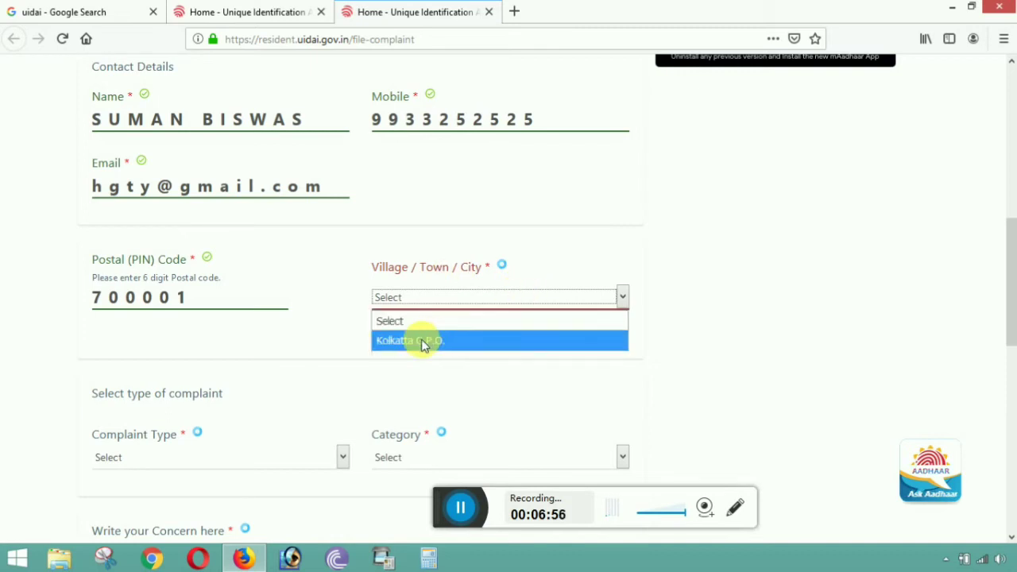
left_click(455, 341)
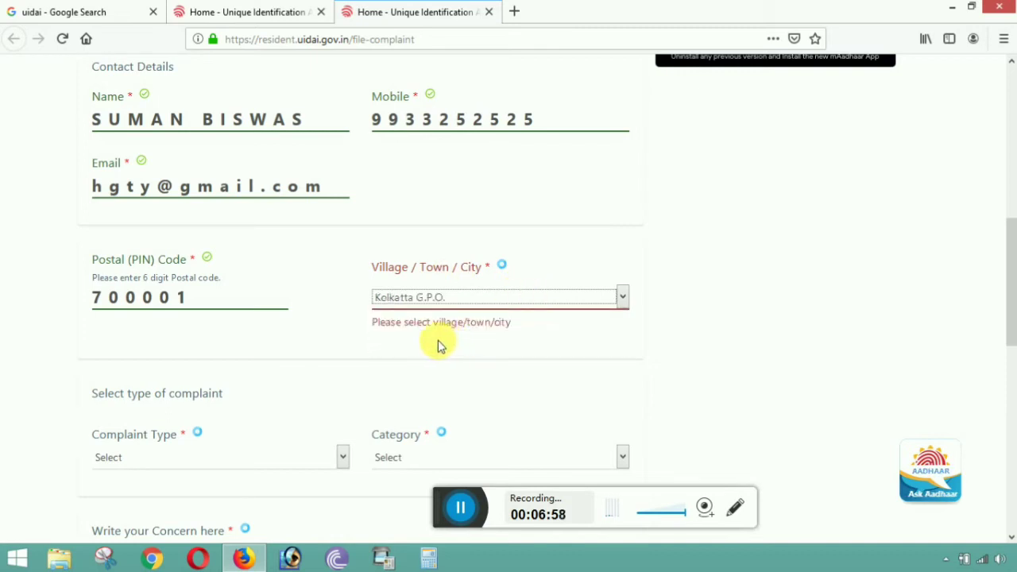
scroll(201, 315, "down", 2)
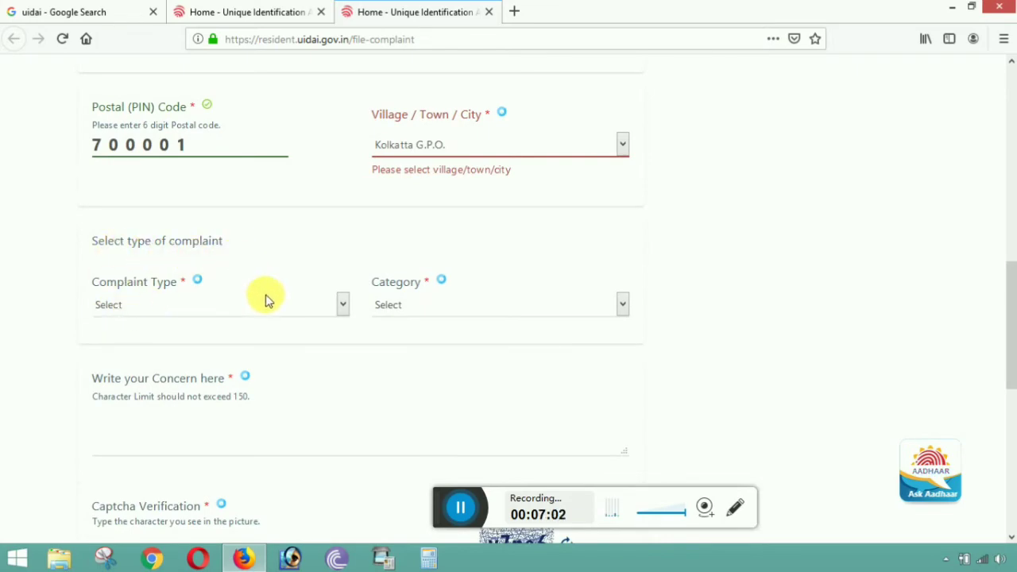
scroll(266, 297, "up", 10)
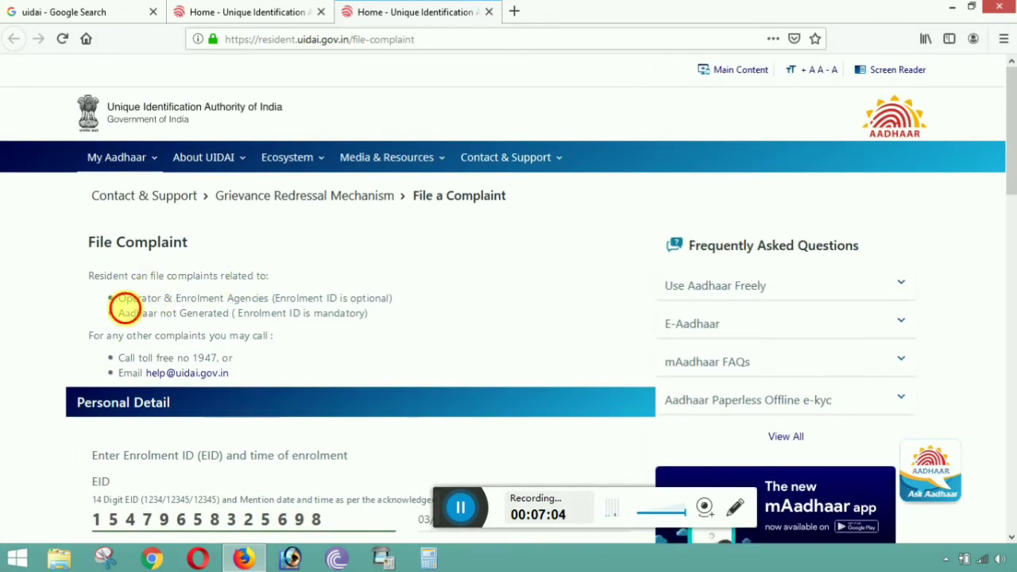
left_click_drag(121, 300, 370, 297)
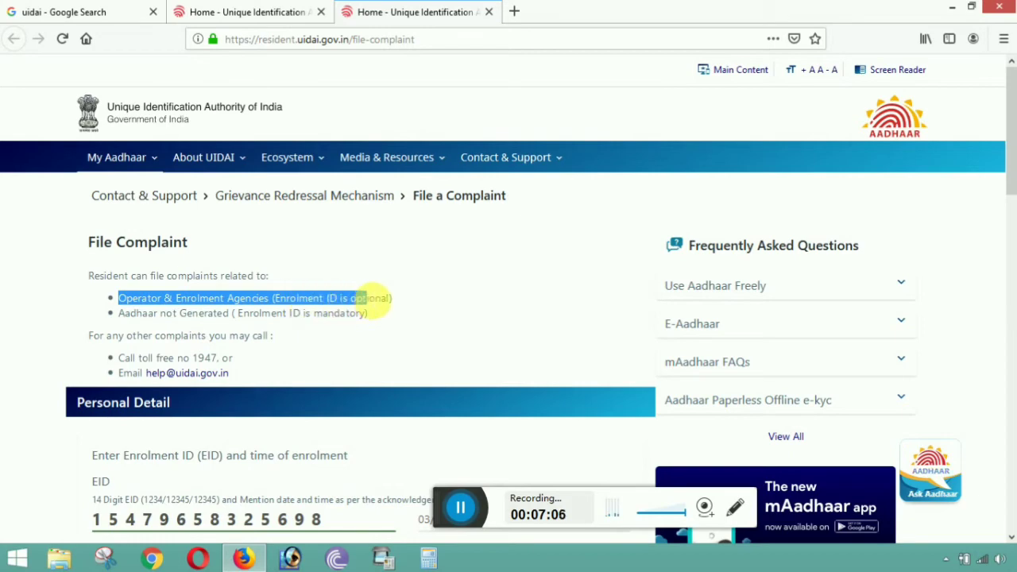
left_click(91, 517)
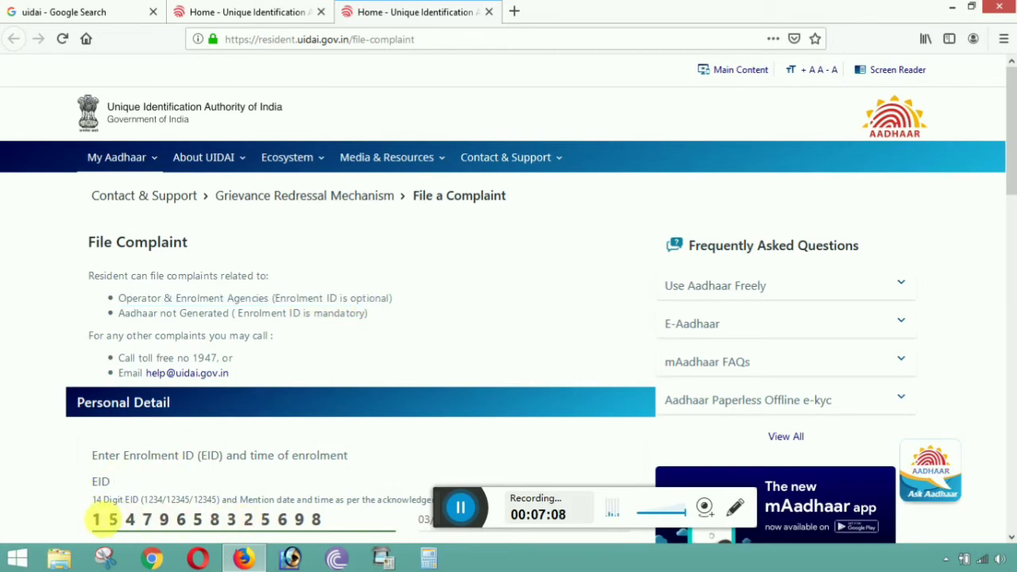
scroll(137, 373, "down", 2)
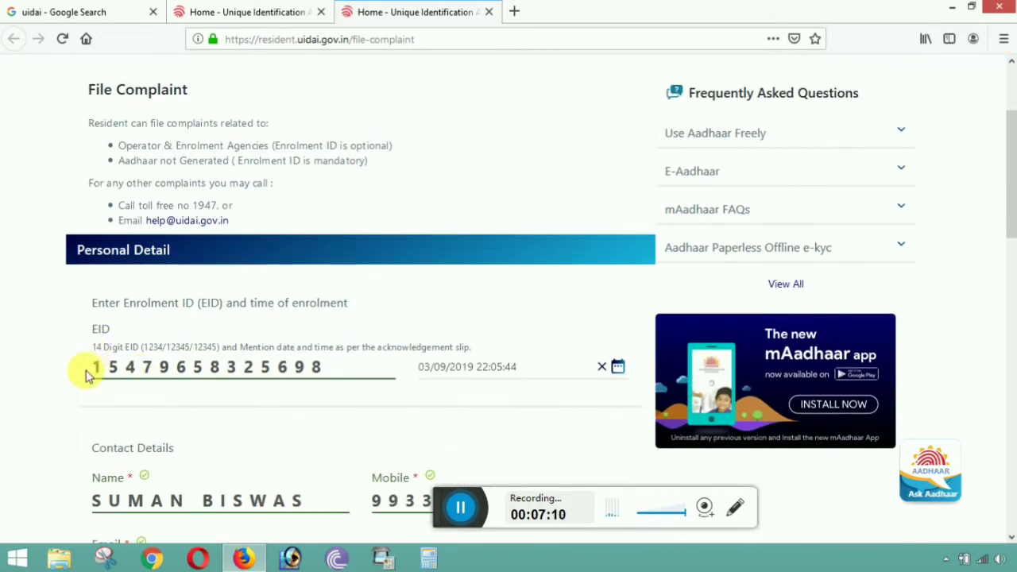
left_click_drag(93, 373, 375, 363)
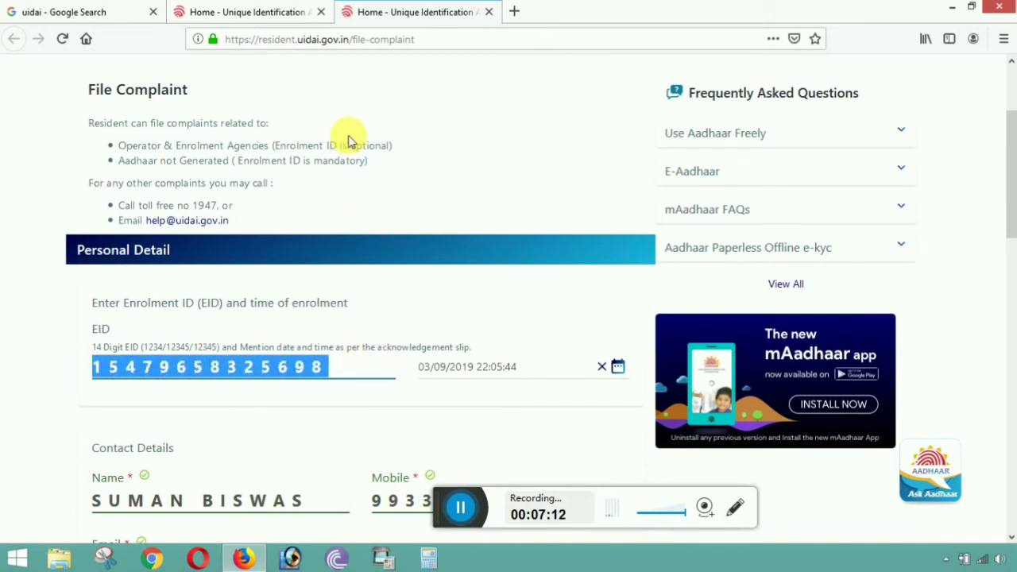
left_click(205, 175)
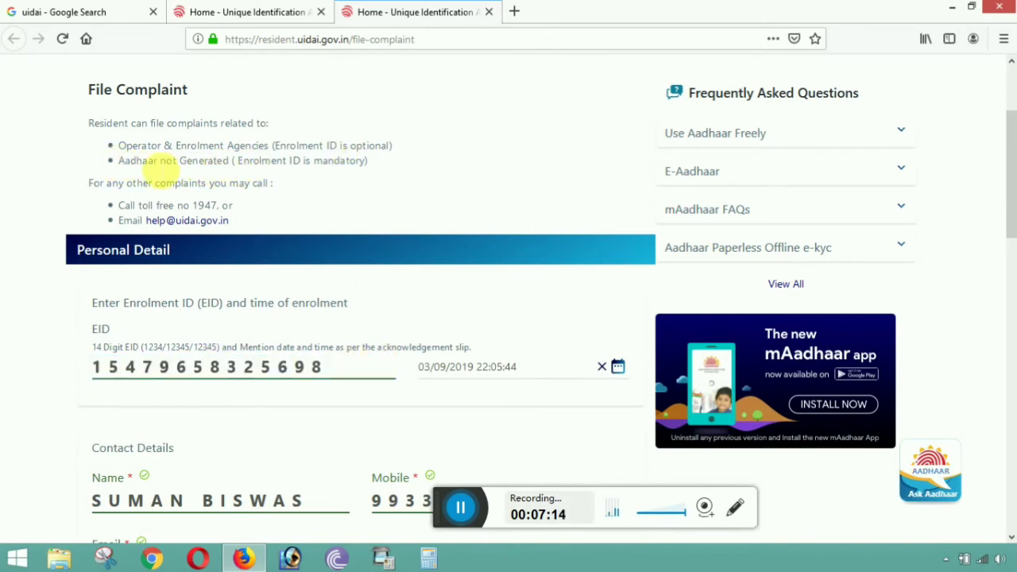
left_click_drag(119, 169, 378, 174)
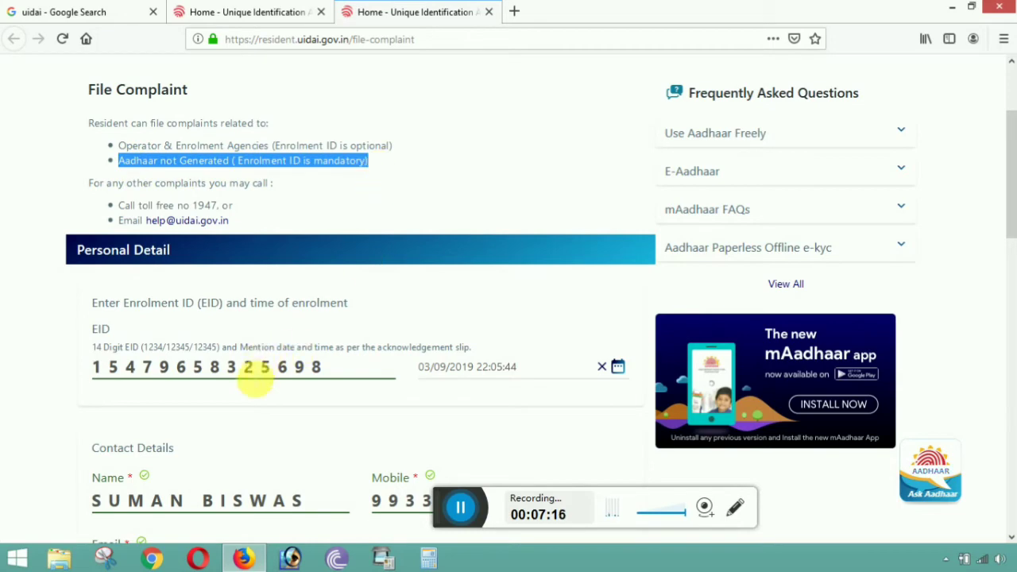
left_click(63, 387)
scroll(63, 386, "down", 4)
scroll(186, 340, "down", 3)
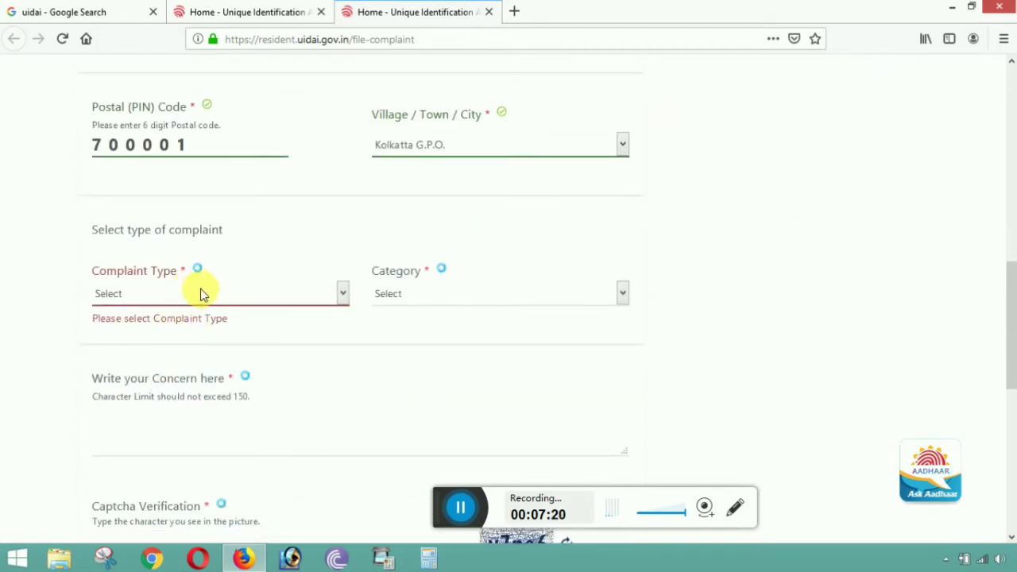
- Choose 'Operator / Enrollment Agency' as the complaint type
scroll(200, 294, "up", 8)
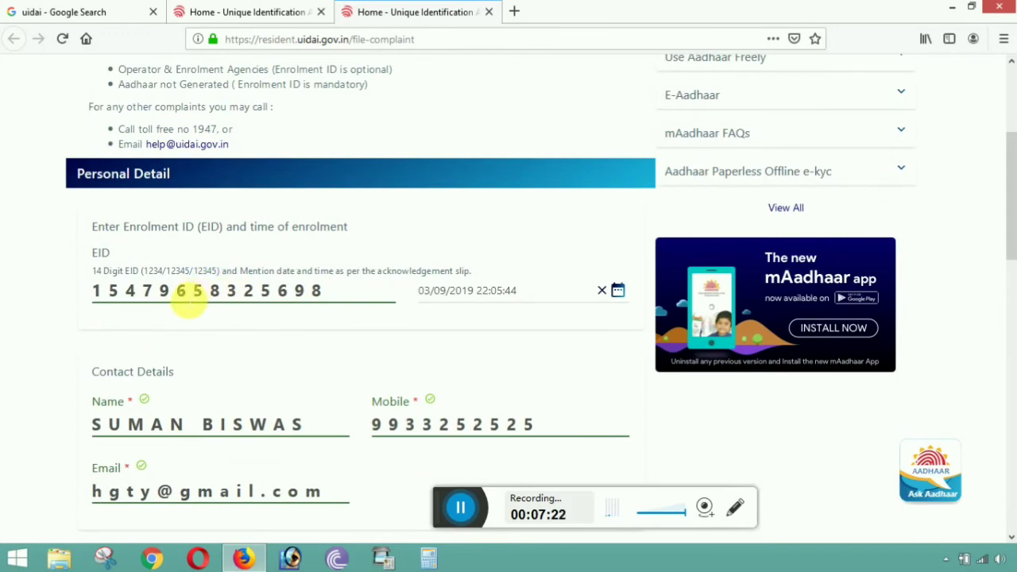
scroll(200, 294, "down", 9)
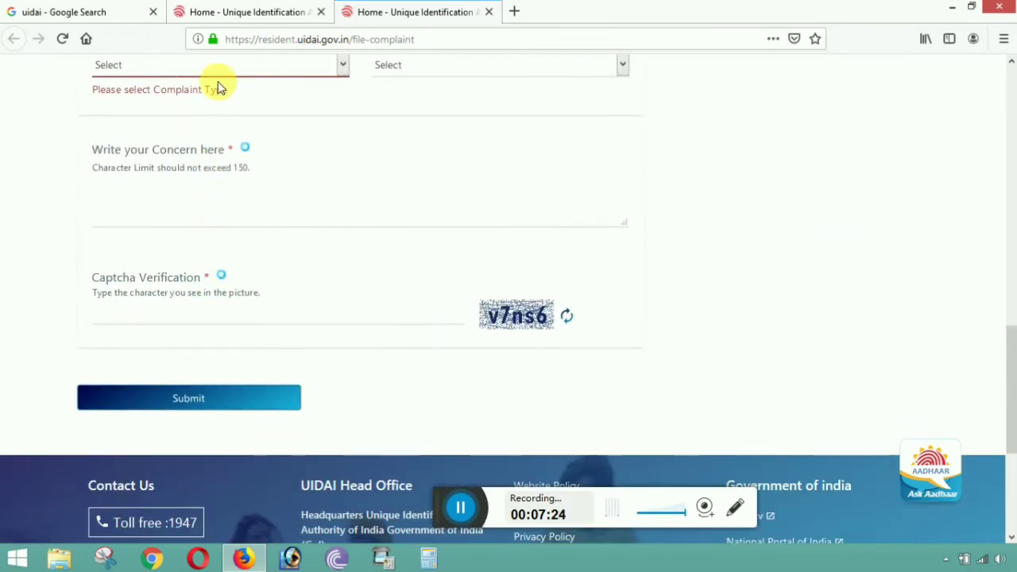
scroll(263, 191, "up", 2)
left_click(248, 141)
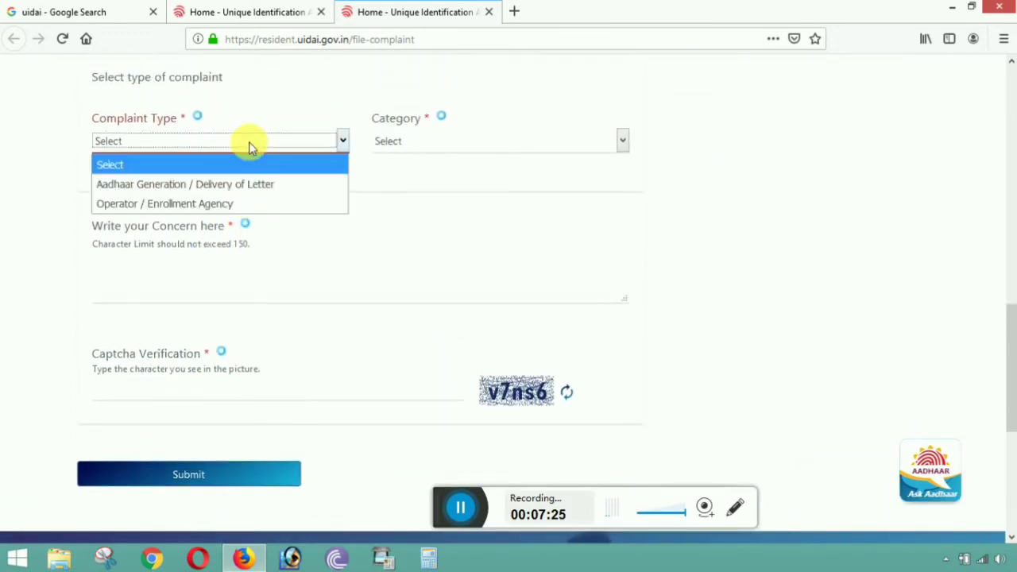
left_click(202, 205)
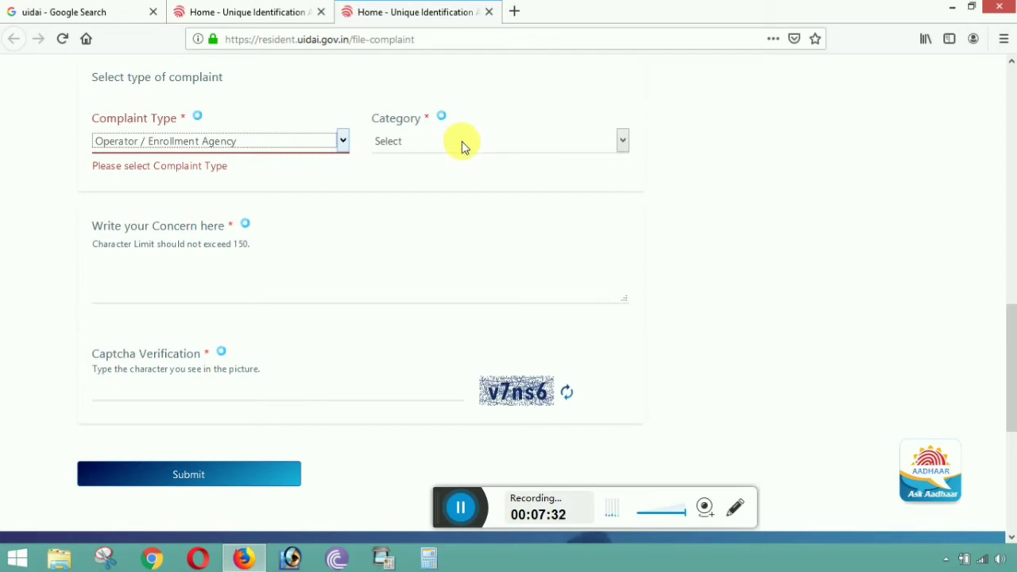
left_click(461, 143)
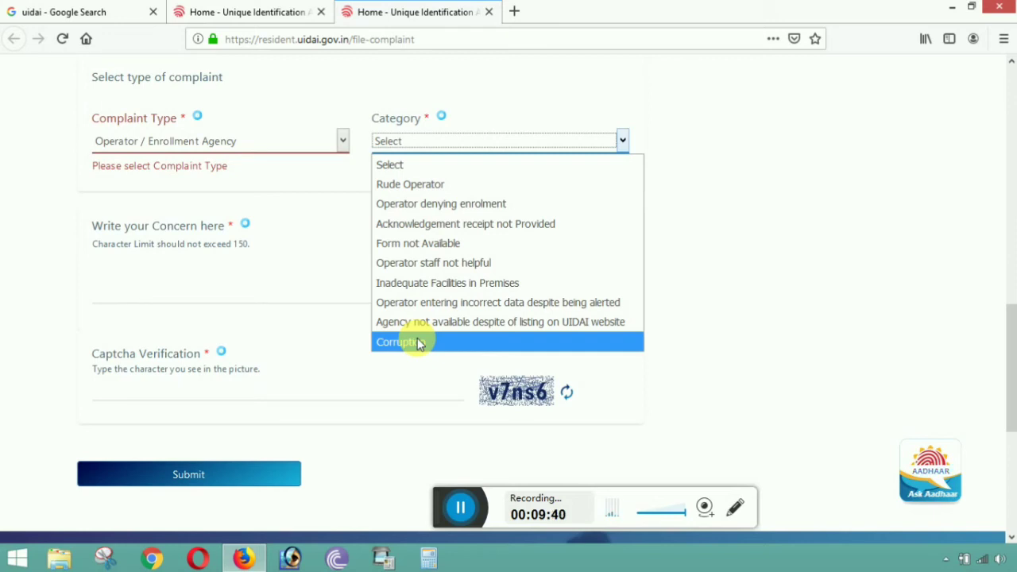
- Try complaint type Aadhaar Generation / Delivery of Letter with category Aadhaar not generated
left_click(325, 312)
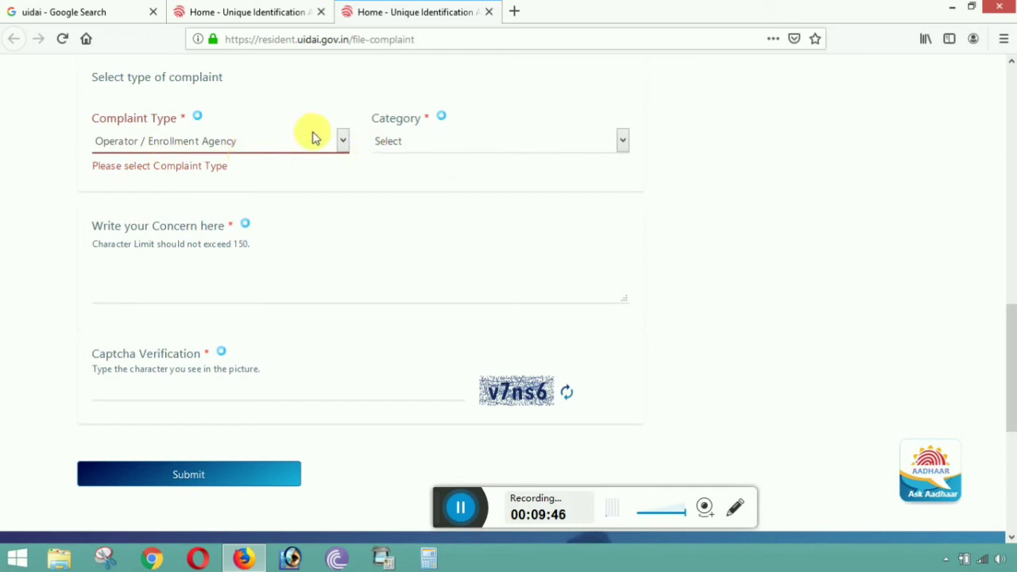
left_click(341, 142)
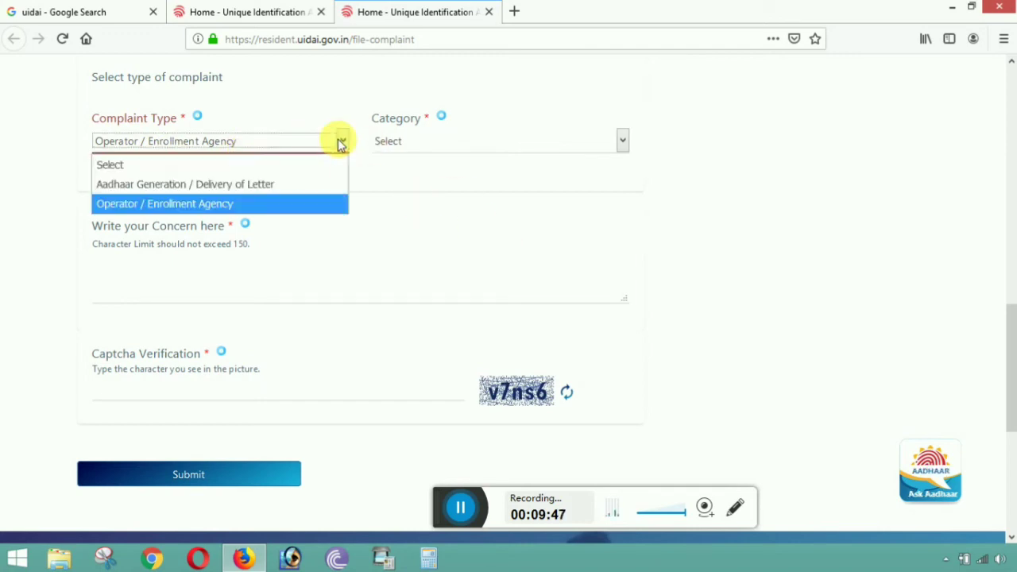
left_click(295, 191)
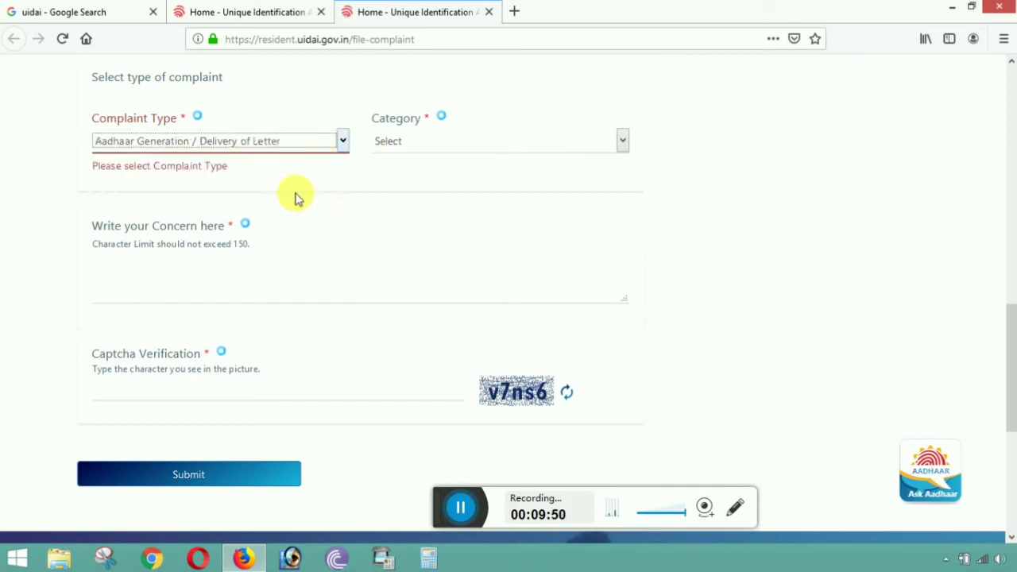
left_click(471, 143)
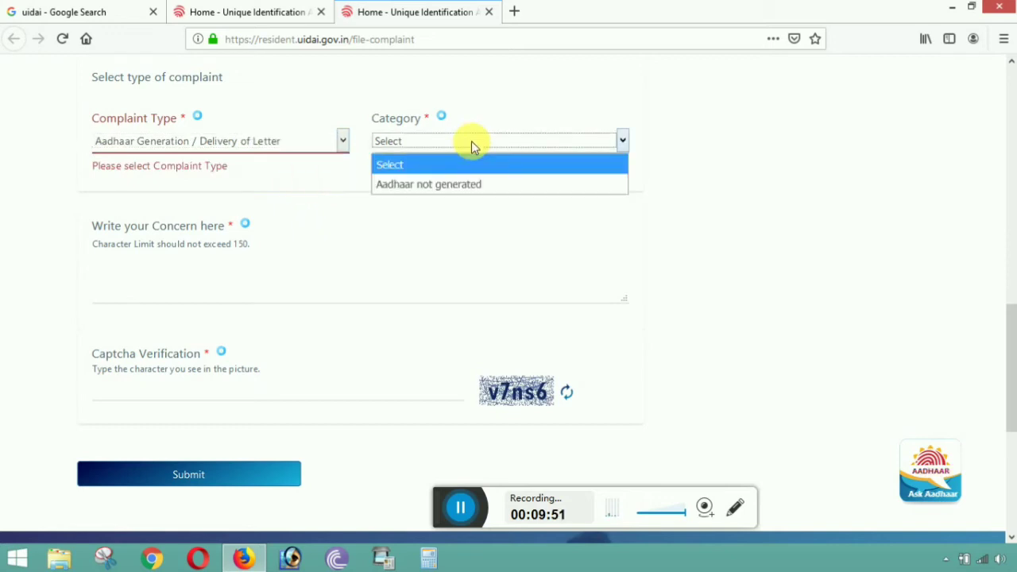
left_click(465, 186)
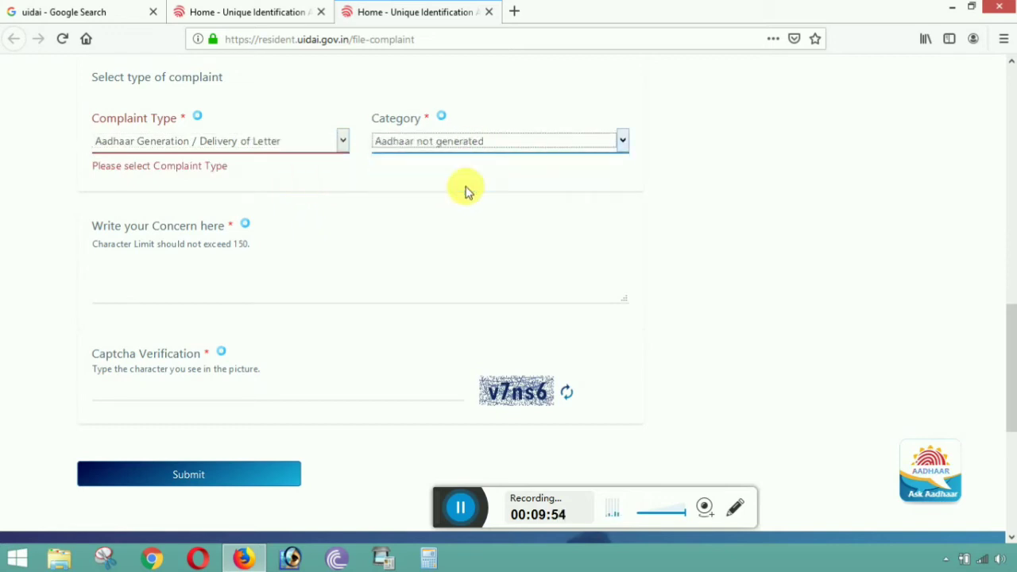
left_click(147, 278)
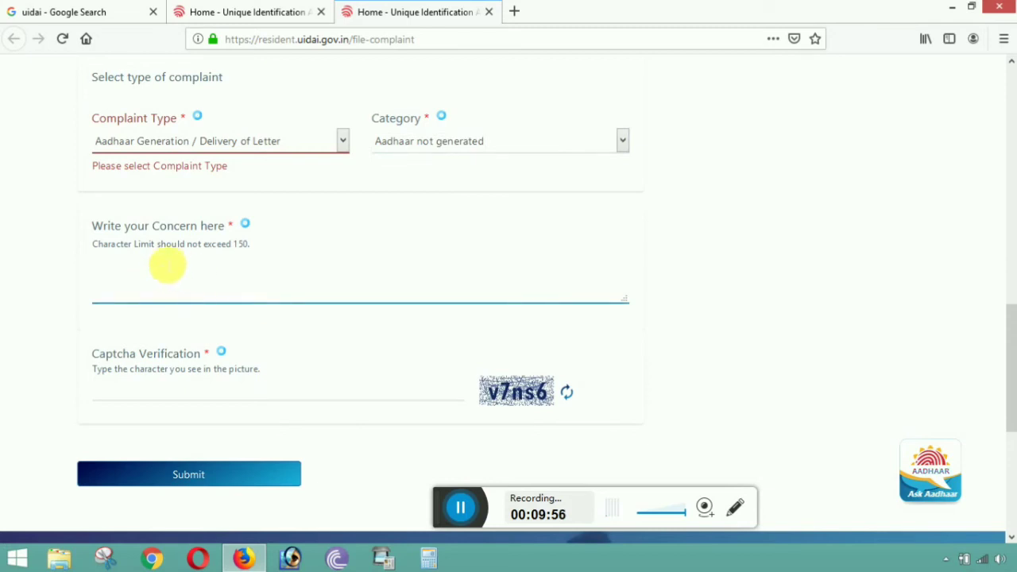
- Switch back to Operator / Enrollment Agency and choose the Rude Operator category
left_click(340, 138)
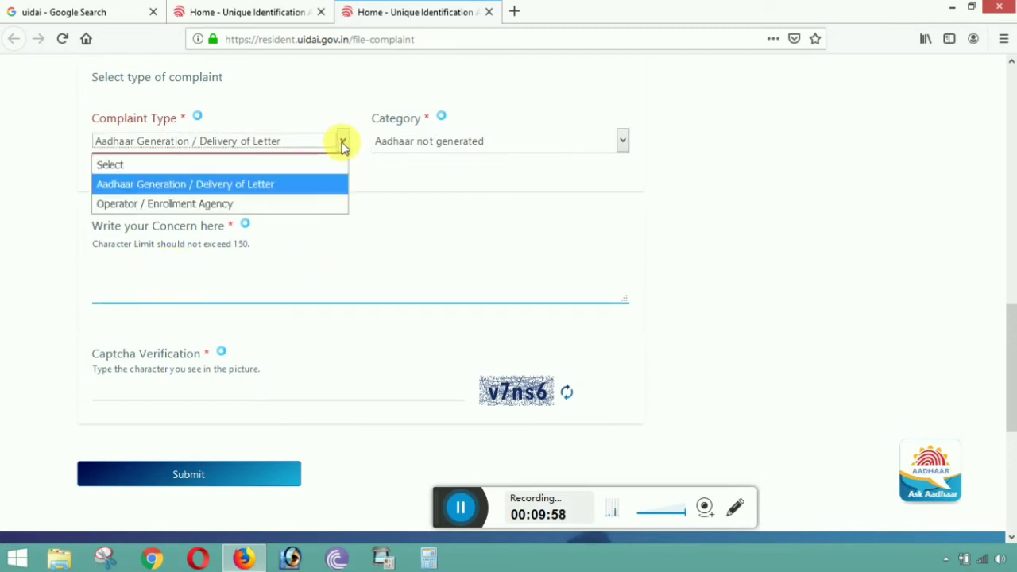
left_click(265, 205)
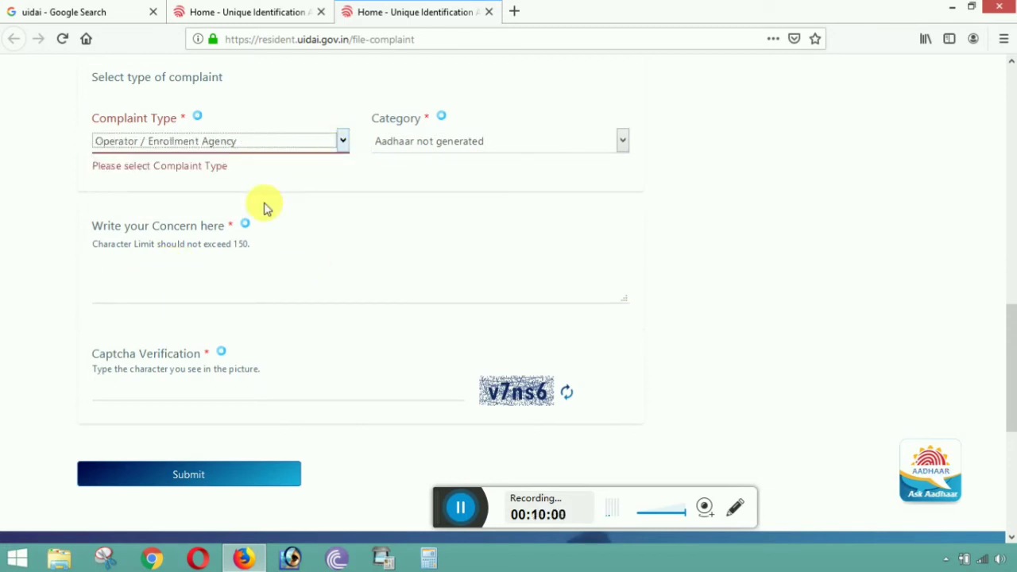
left_click(529, 141)
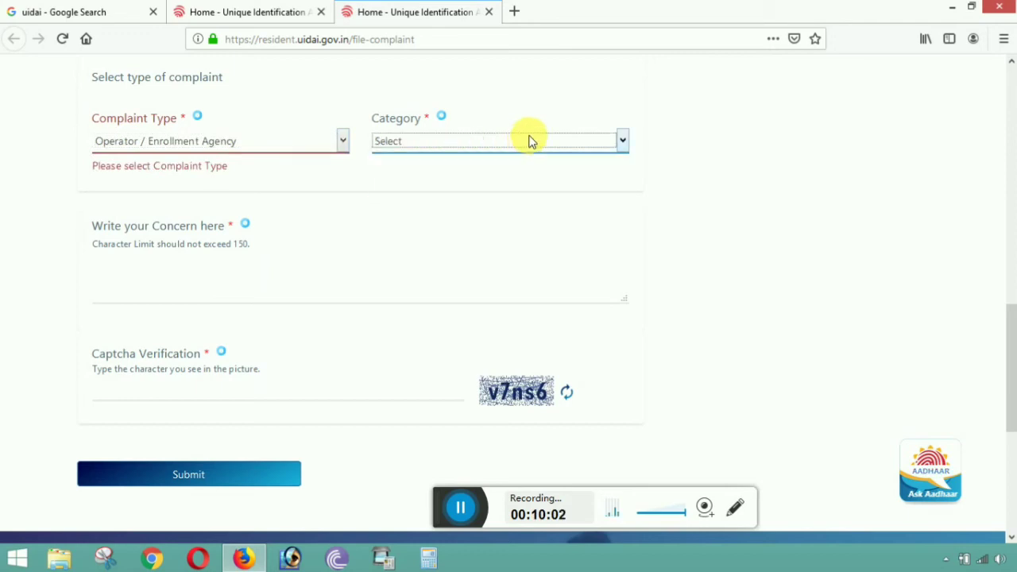
left_click(529, 140)
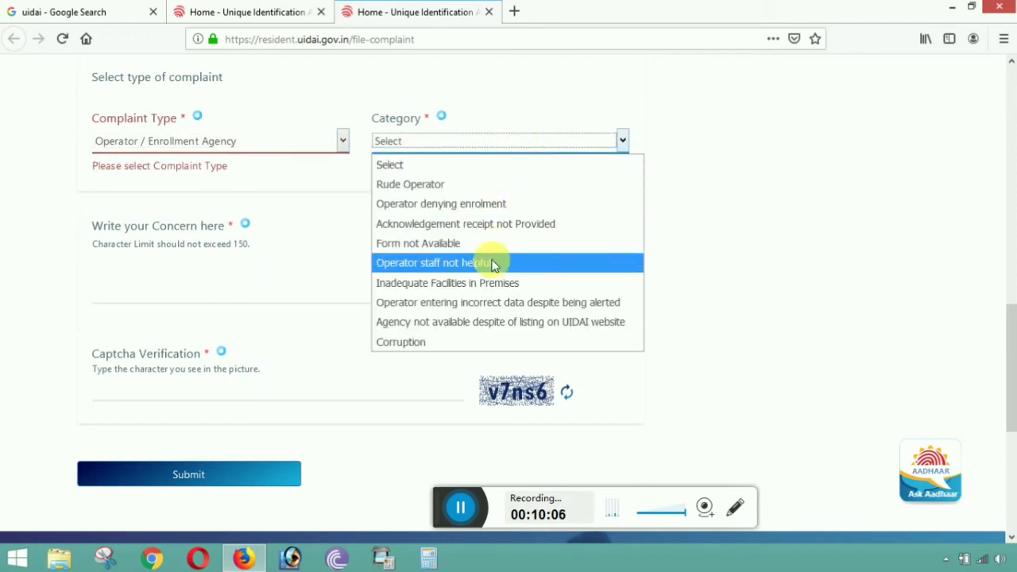
left_click(482, 189)
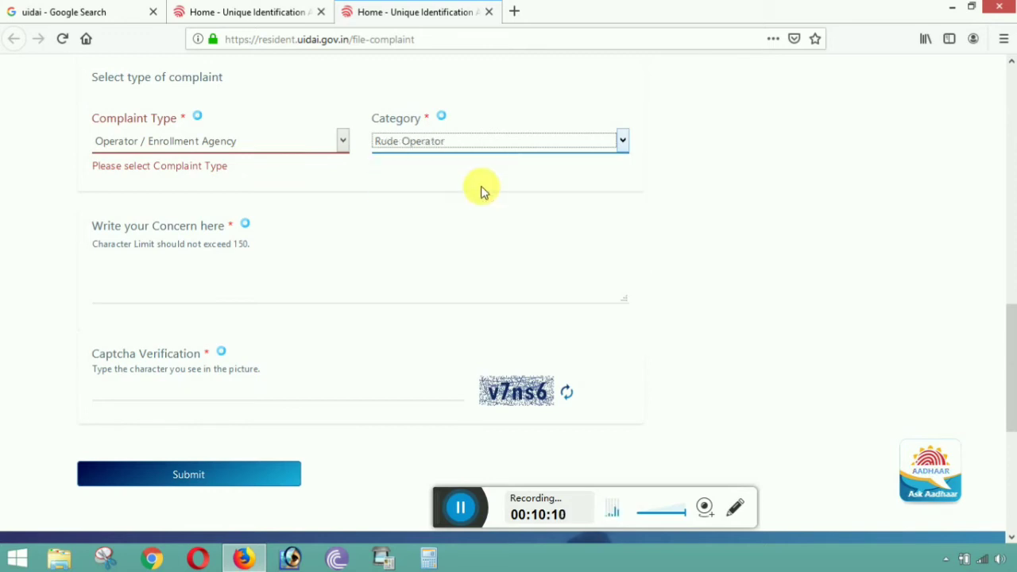
left_click(135, 284)
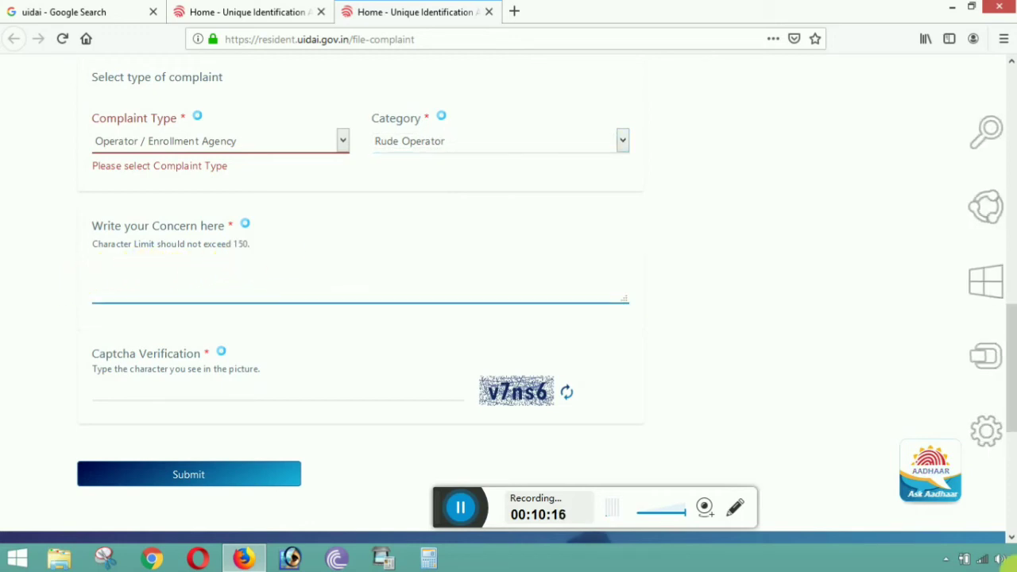
- Write the concern text reporting that the operator was rude
type("Sorry")
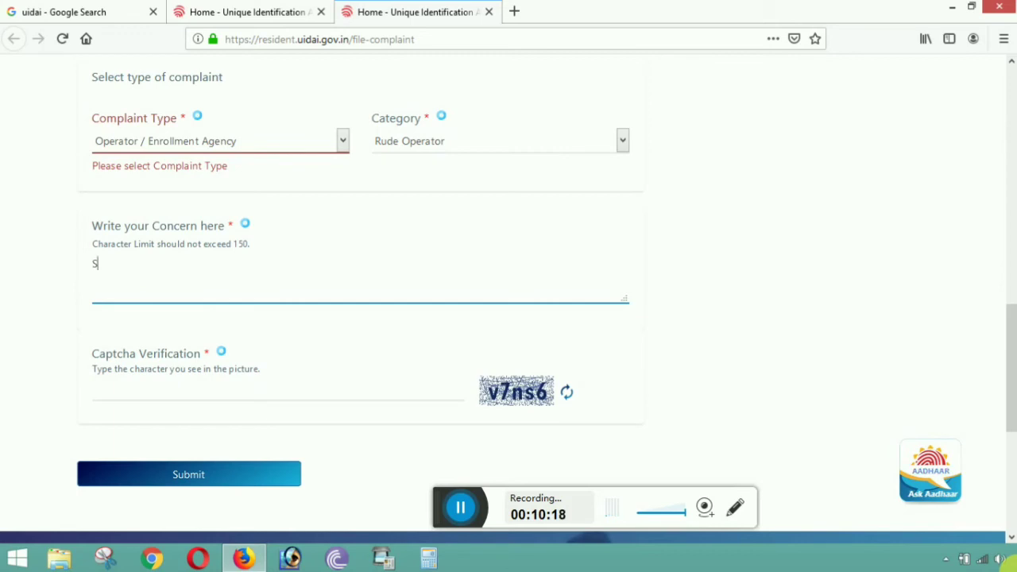
type("o inform that the")
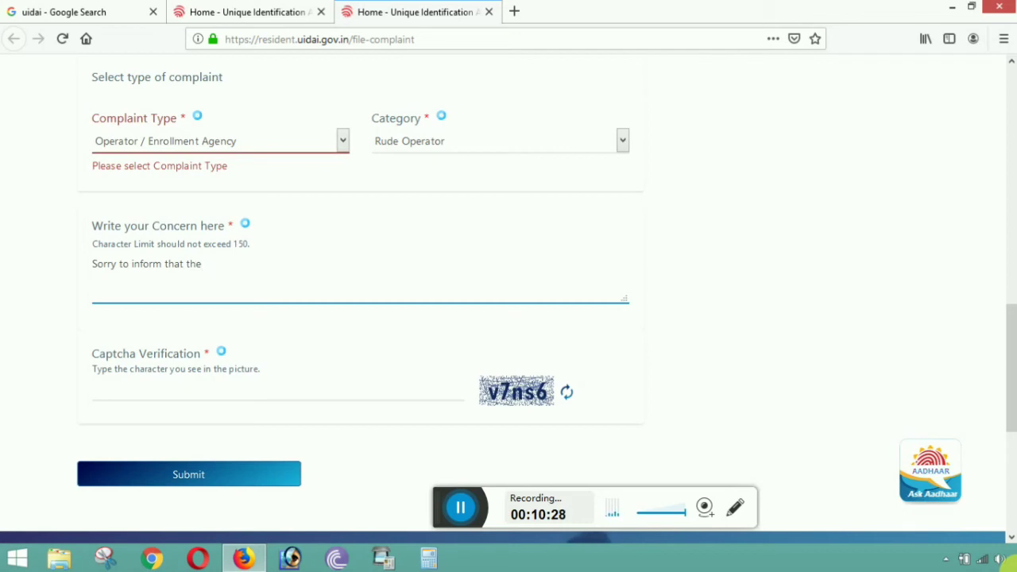
type("ator was very rud")
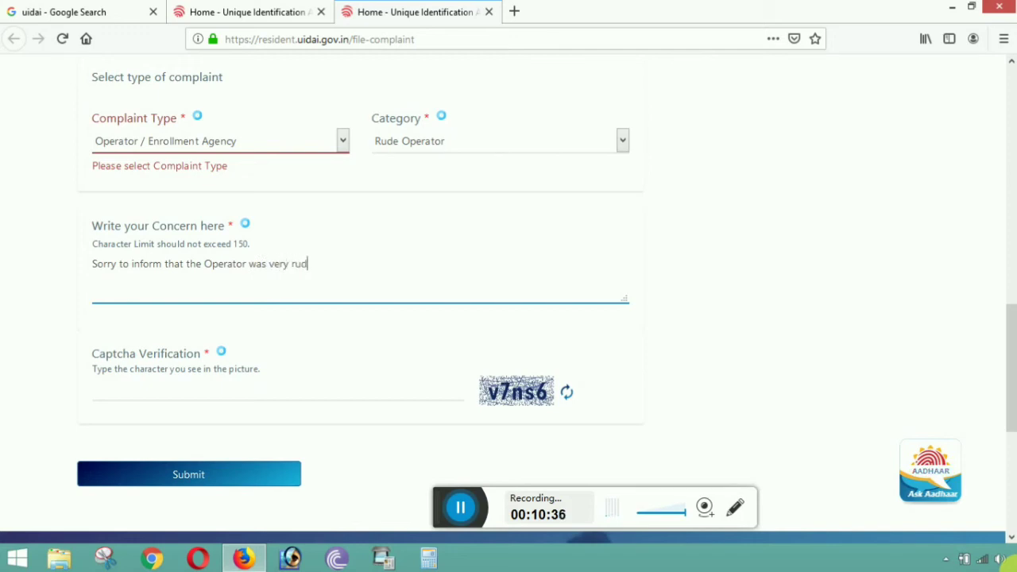
type("and")
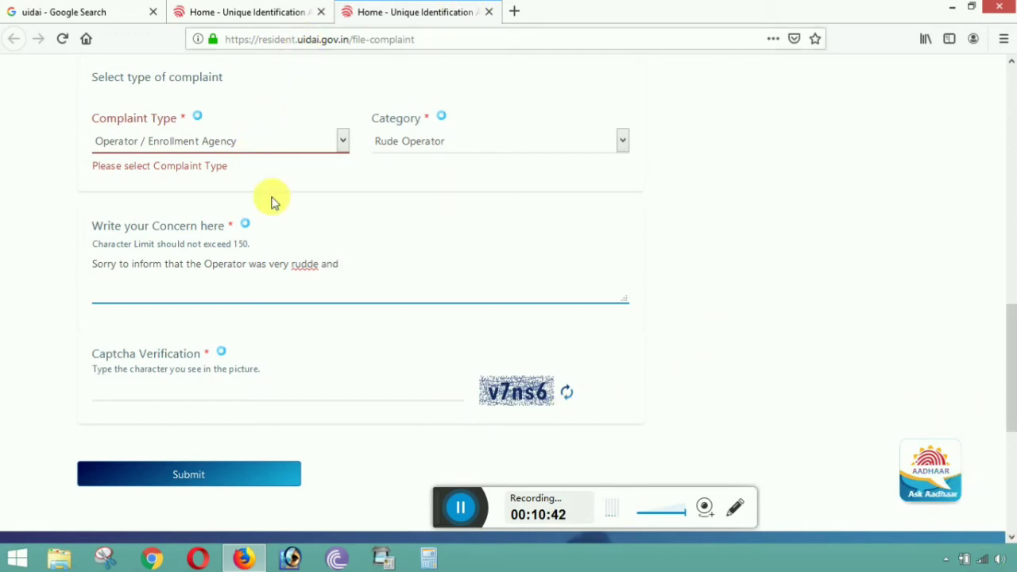
- Correct 'rudde' to 'rude' and end the concern with 'arrogant'
double_click(304, 263)
type("rude")
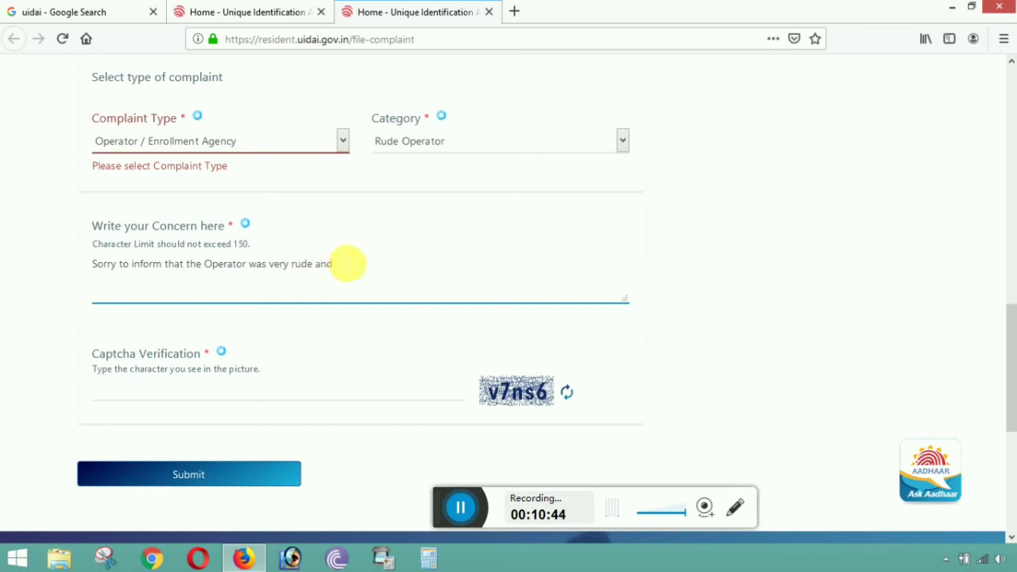
left_click(347, 263)
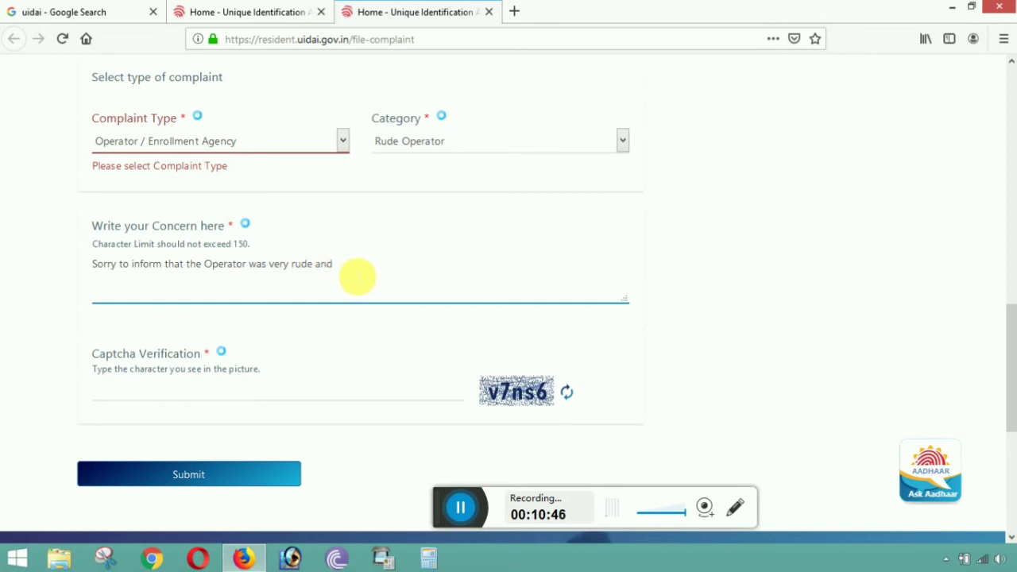
type("arrogant")
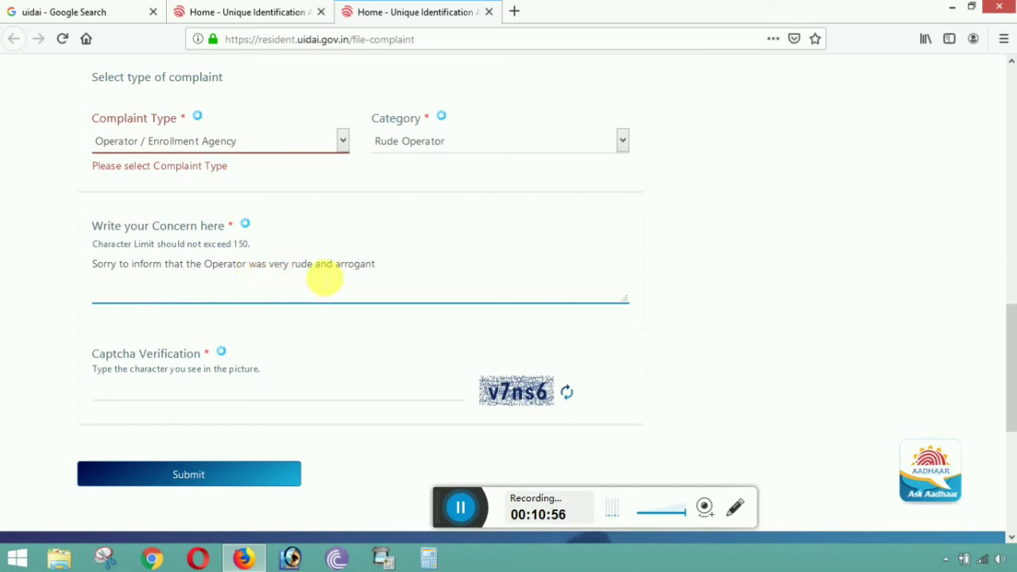
scroll(419, 262, "down", 3)
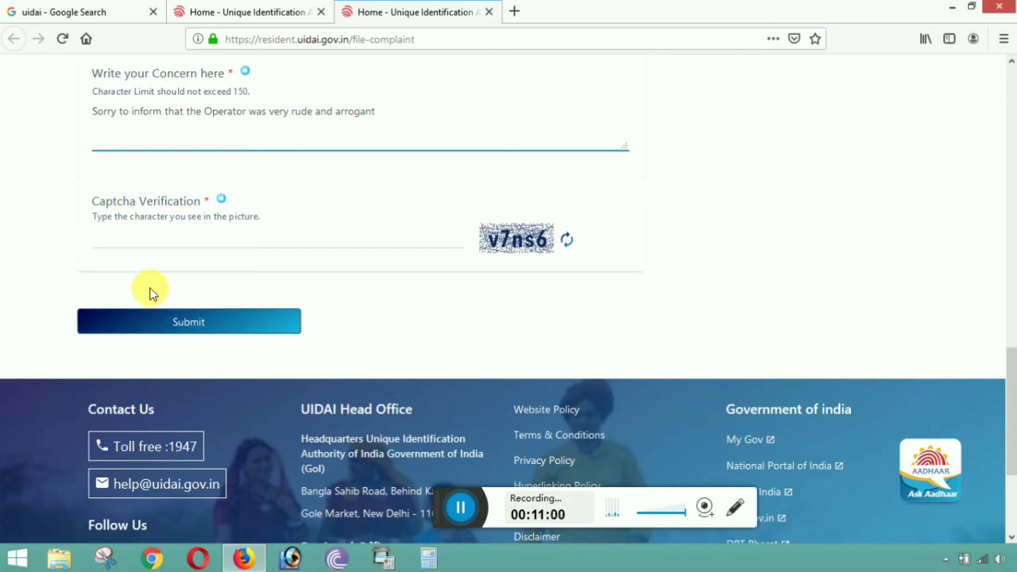
- Enter the captcha characters 'v7ns6' in the Captcha Verification field and submit the complaint form
left_click(141, 248)
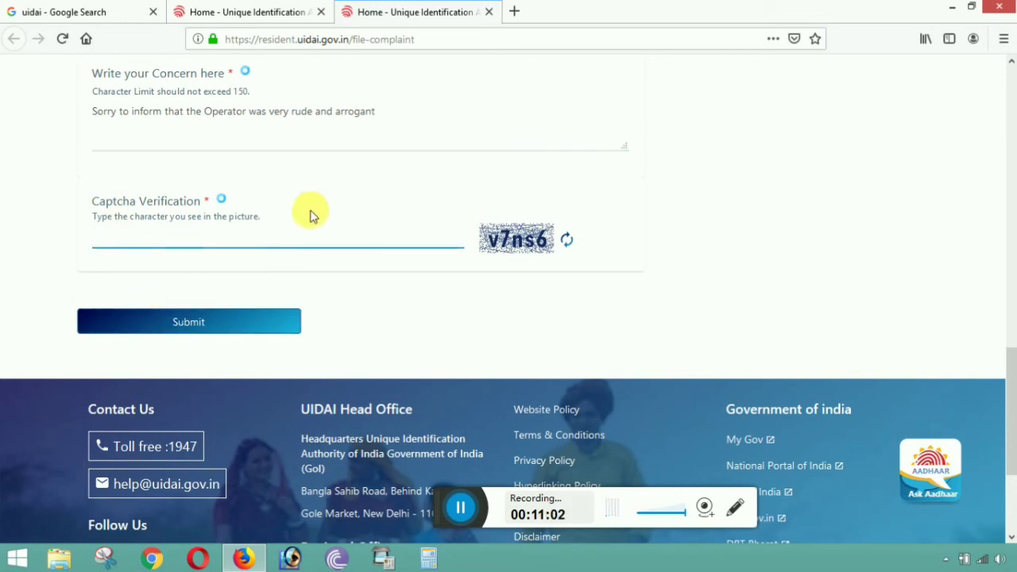
left_click(470, 235)
left_click_drag(546, 245, 583, 236)
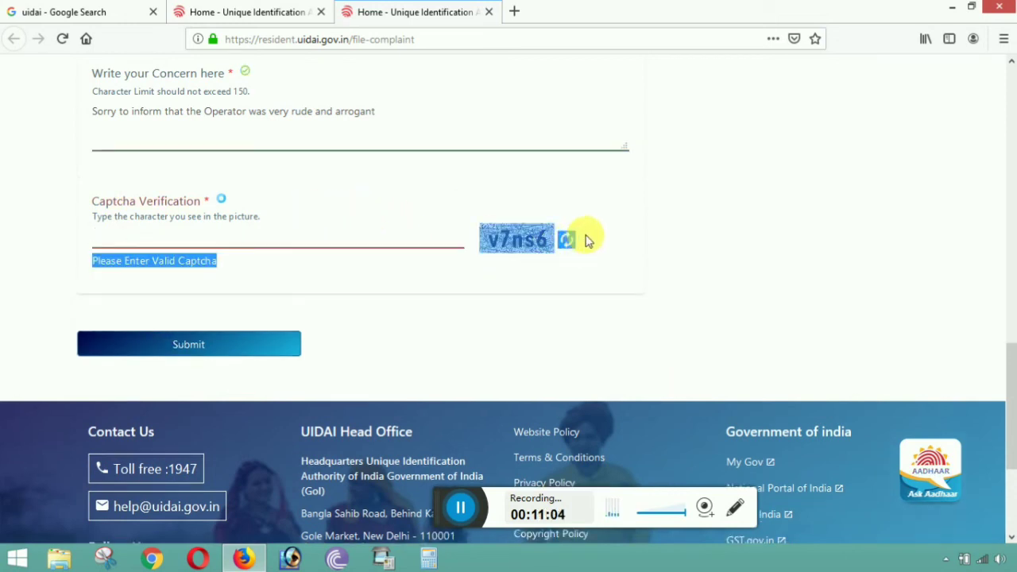
left_click(555, 247)
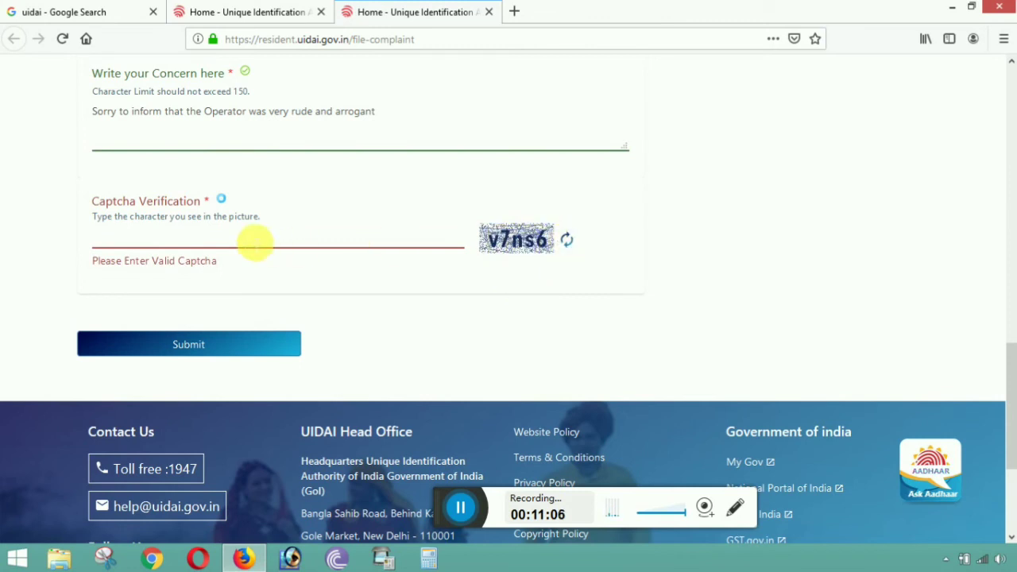
left_click(253, 235)
type("v")
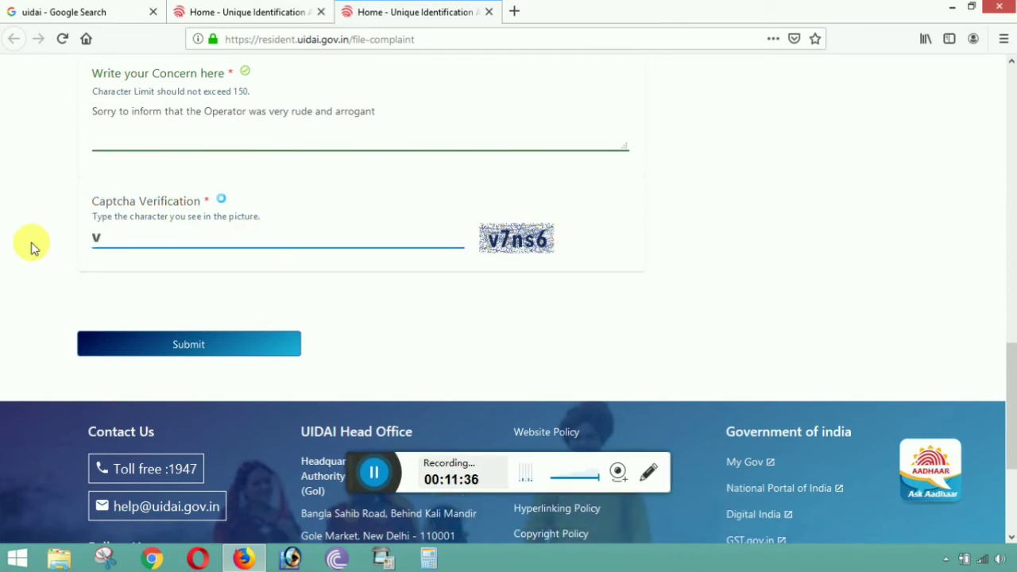
left_click(186, 246)
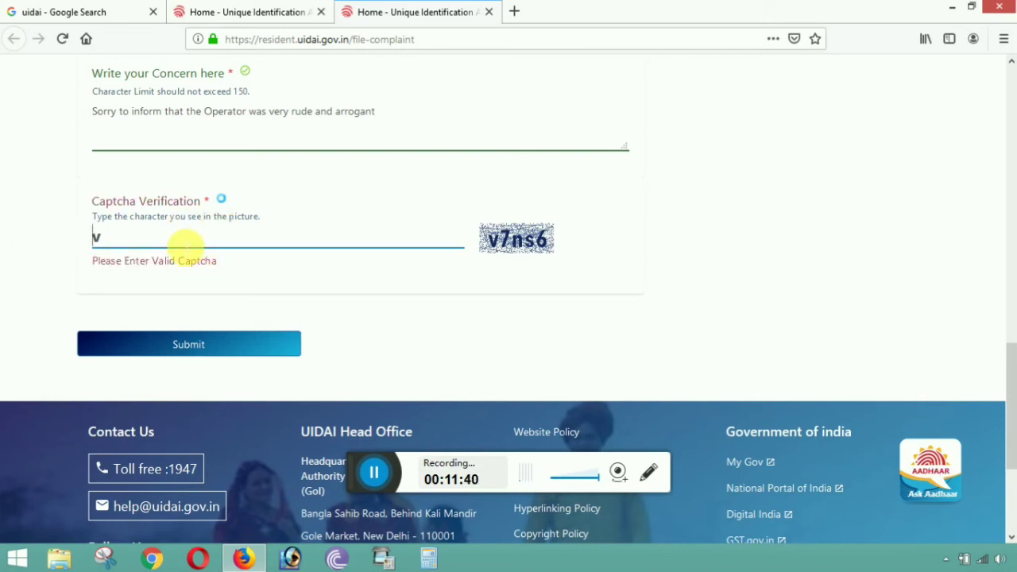
key("Delete")
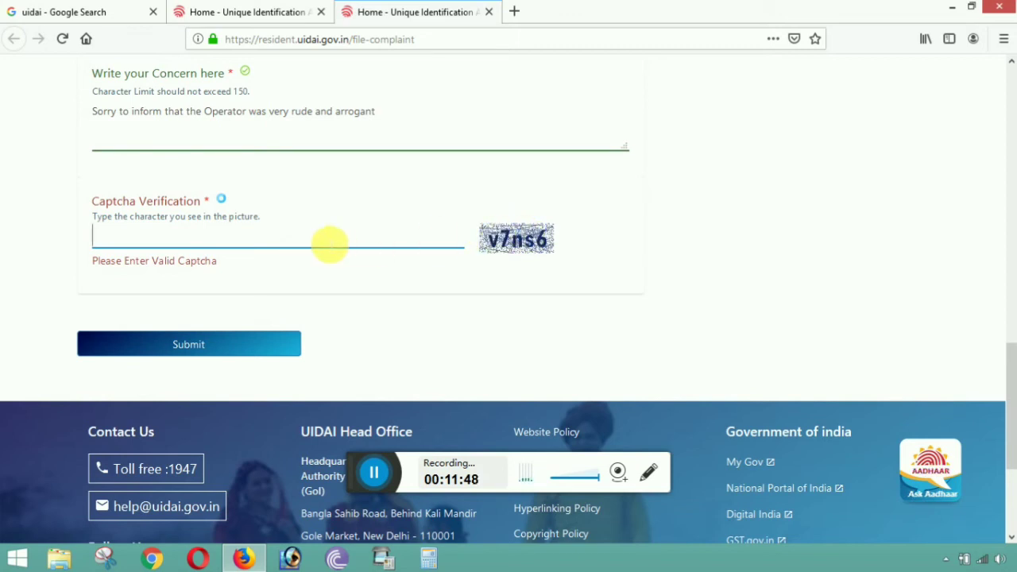
type("v7")
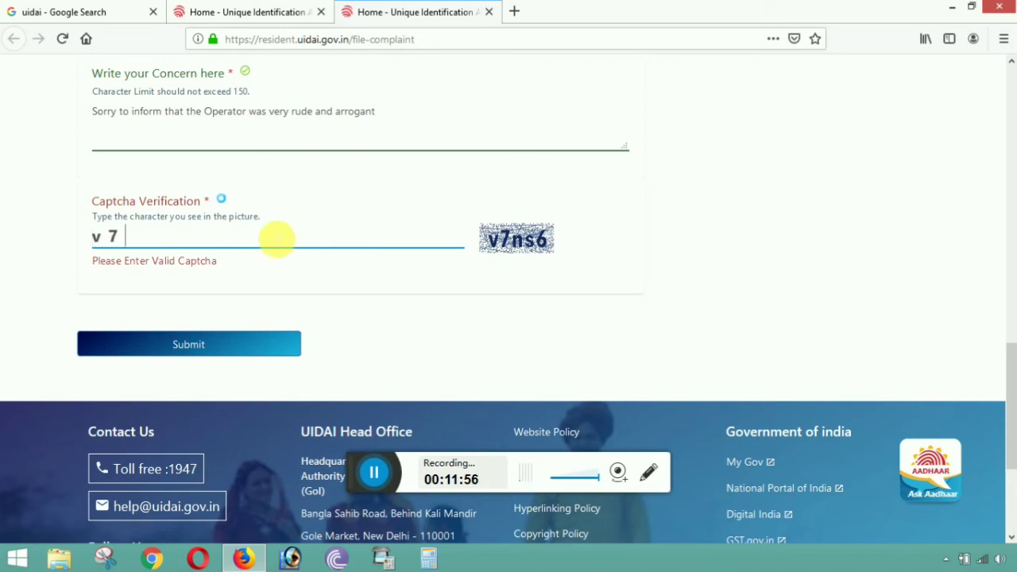
type("ns6")
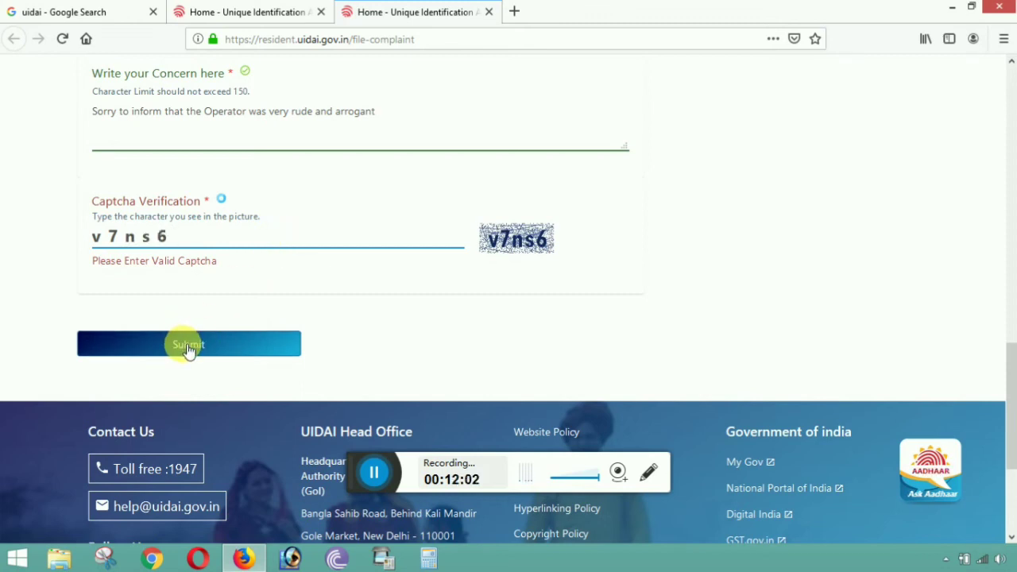
left_click(185, 349)
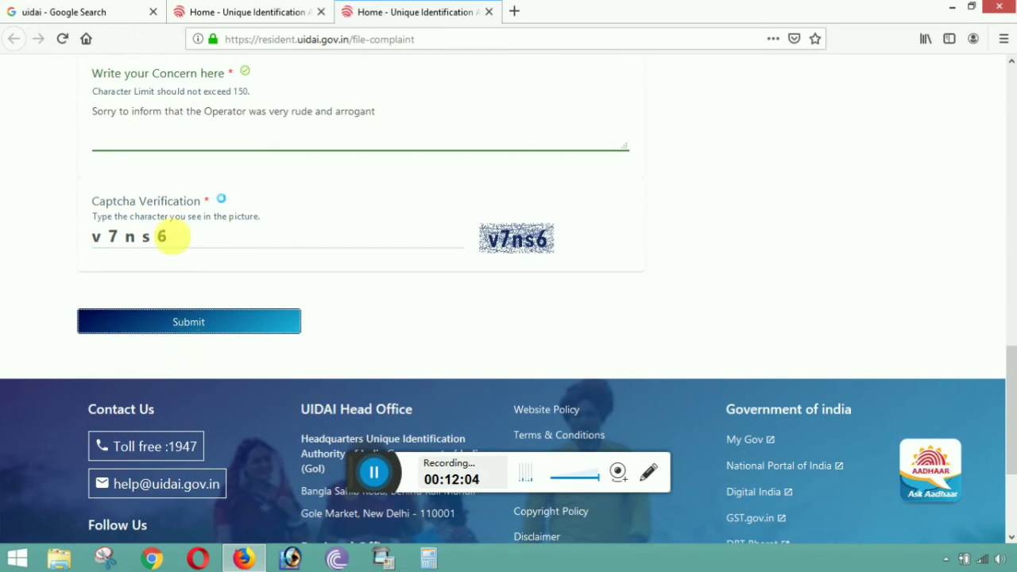
left_click(236, 333)
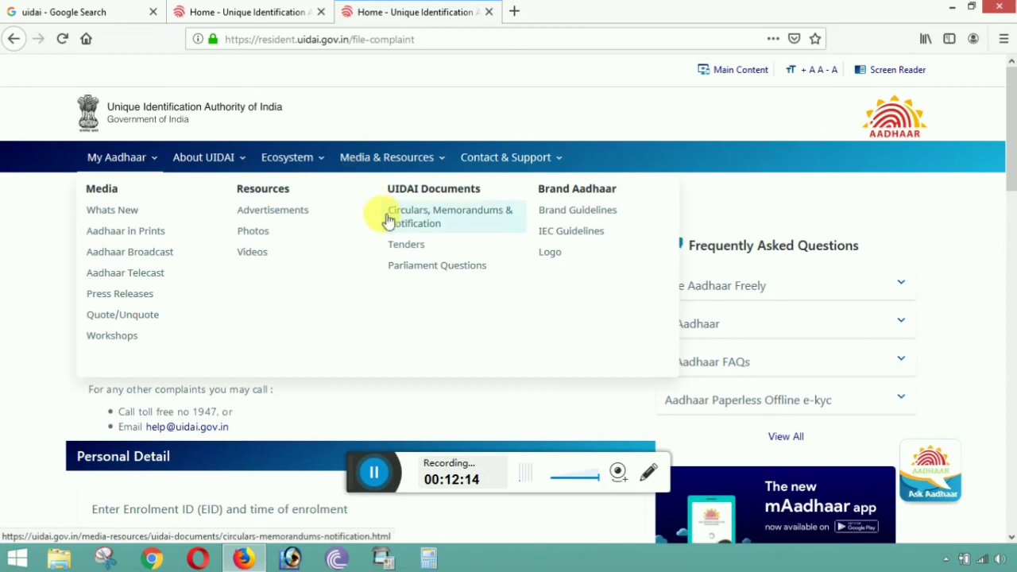
scroll(391, 221, "down", 10)
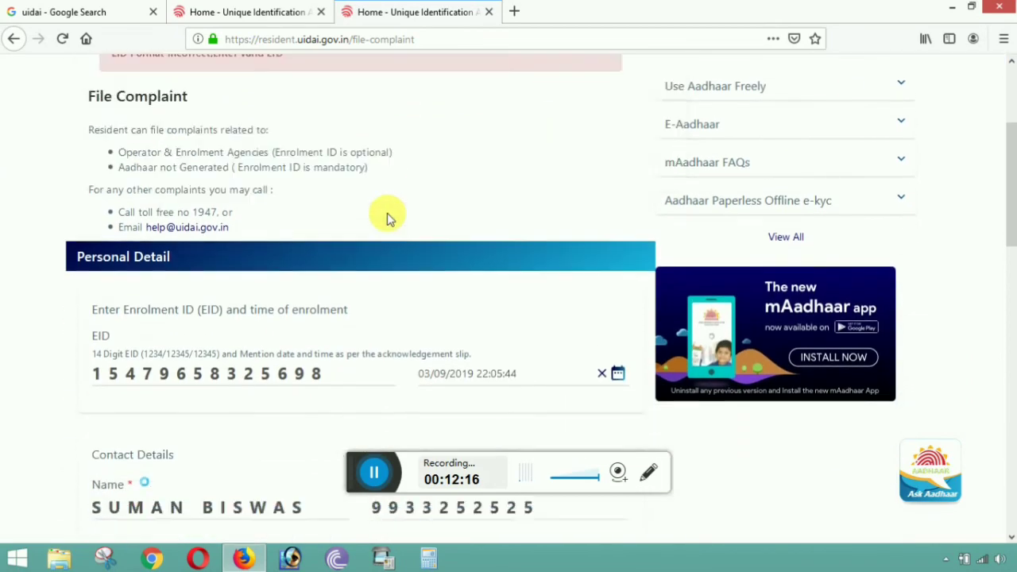
scroll(391, 211, "down", 5)
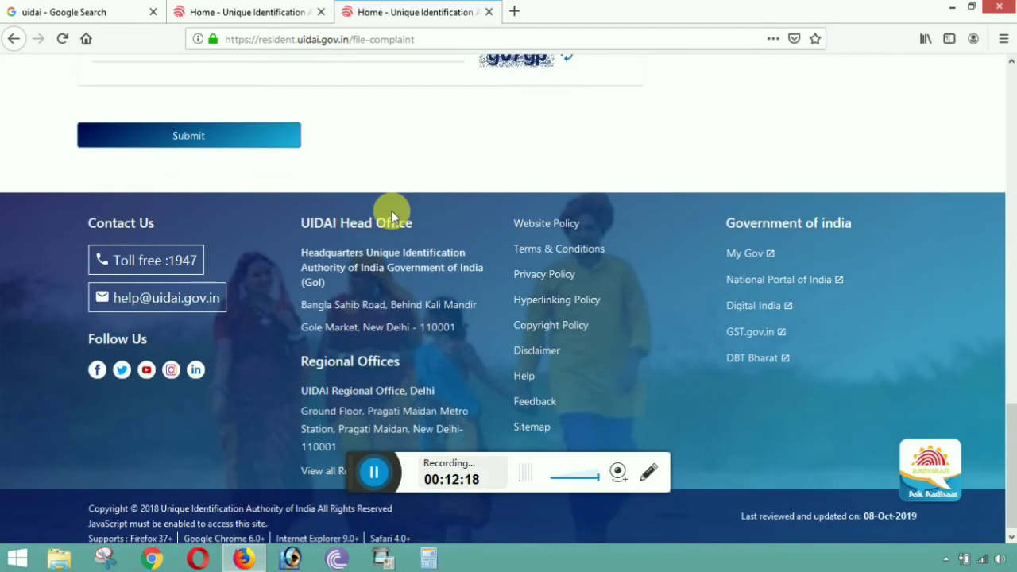
scroll(392, 213, "up", 4)
scroll(393, 212, "up", 12)
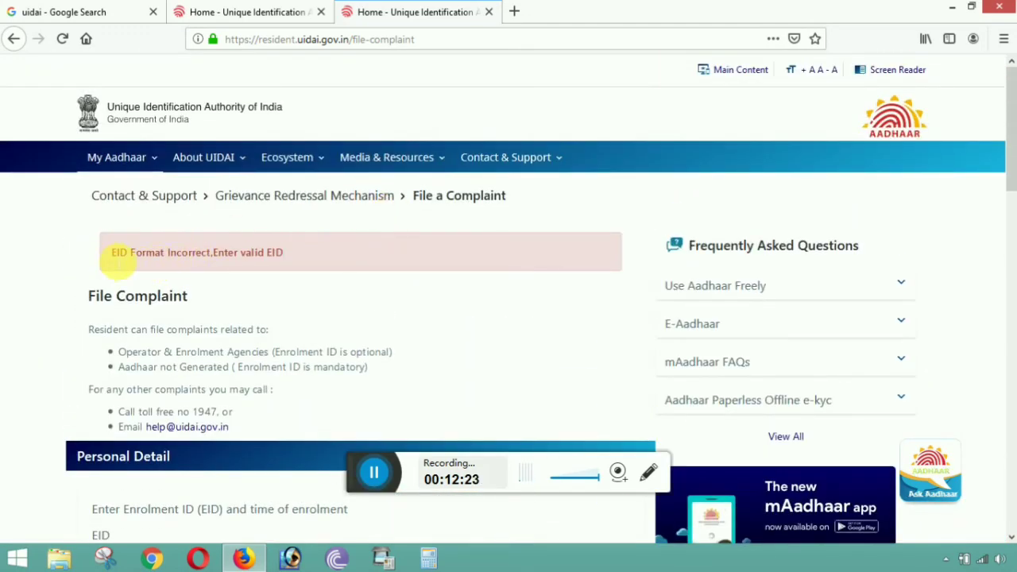
left_click_drag(111, 252, 294, 257)
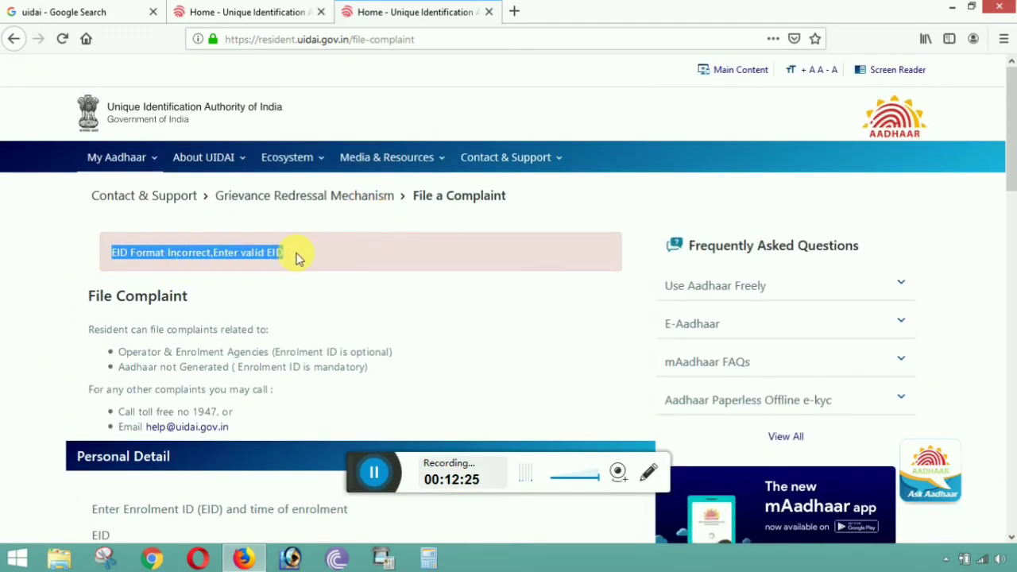
left_click(302, 290)
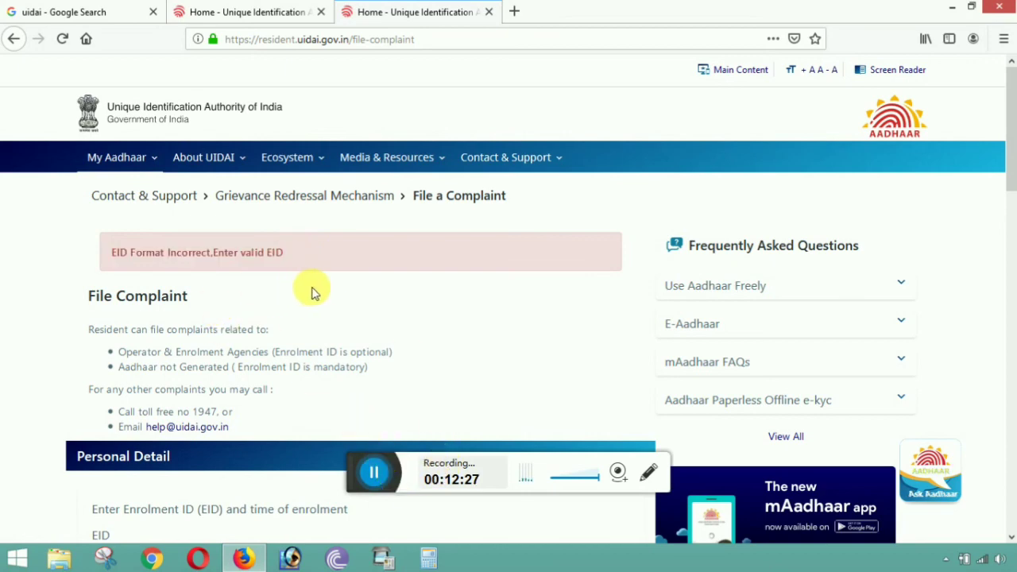
scroll(313, 290, "down", 3)
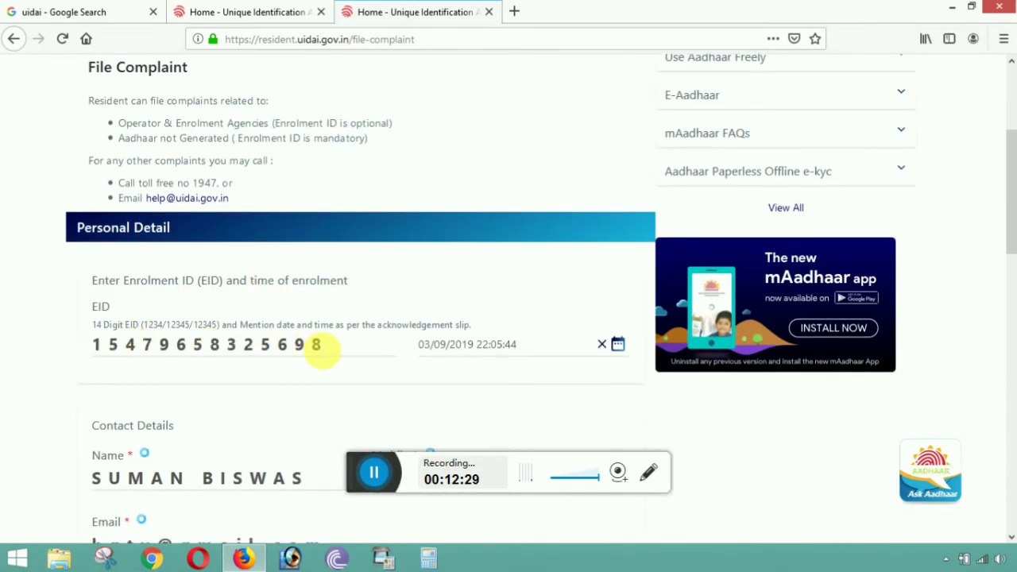
scroll(314, 334, "up", 3)
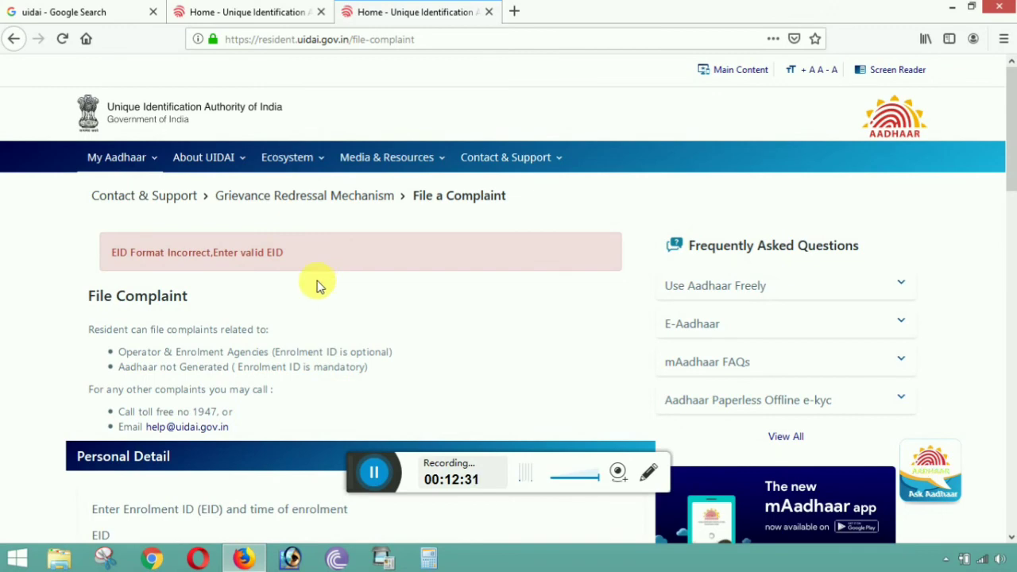
scroll(327, 291, "down", 4)
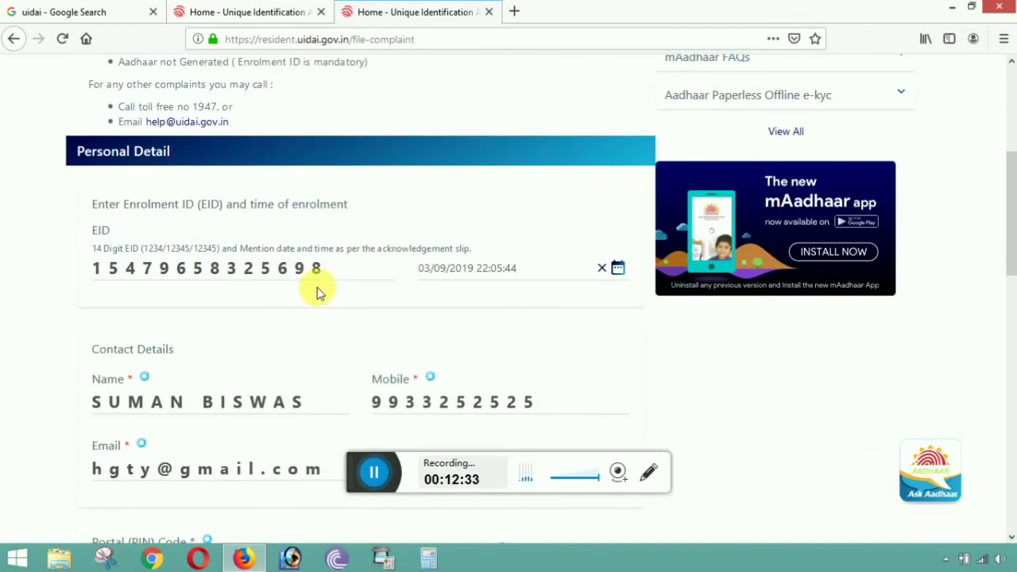
scroll(318, 291, "down", 3)
scroll(318, 230, "up", 5)
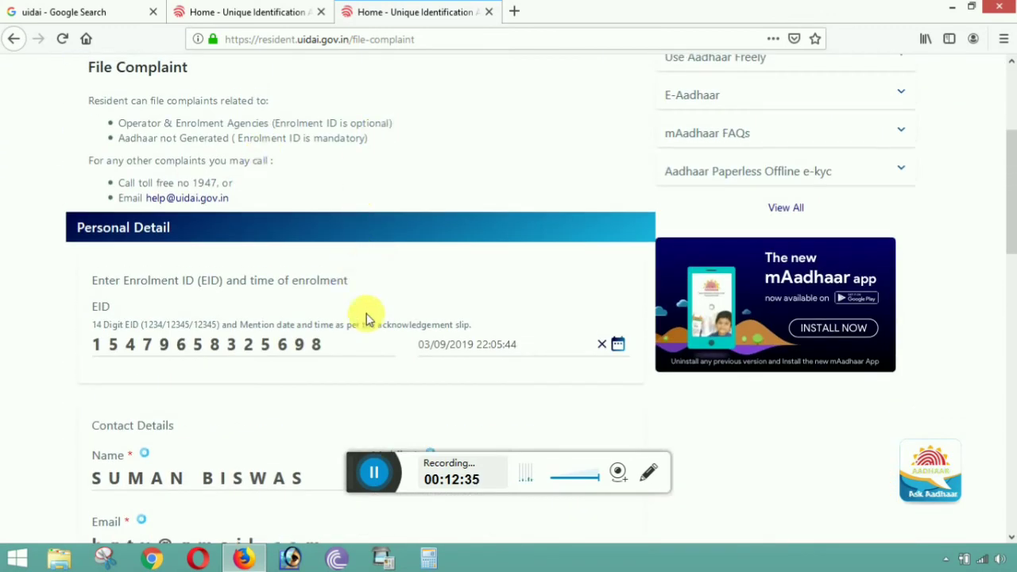
scroll(358, 241, "up", 5)
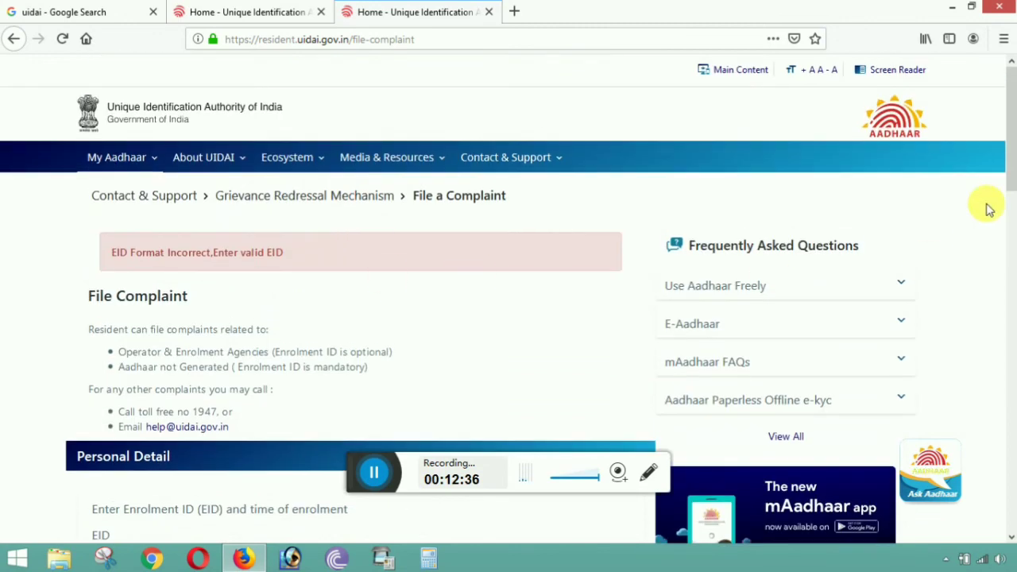
mouse_move(532, 163)
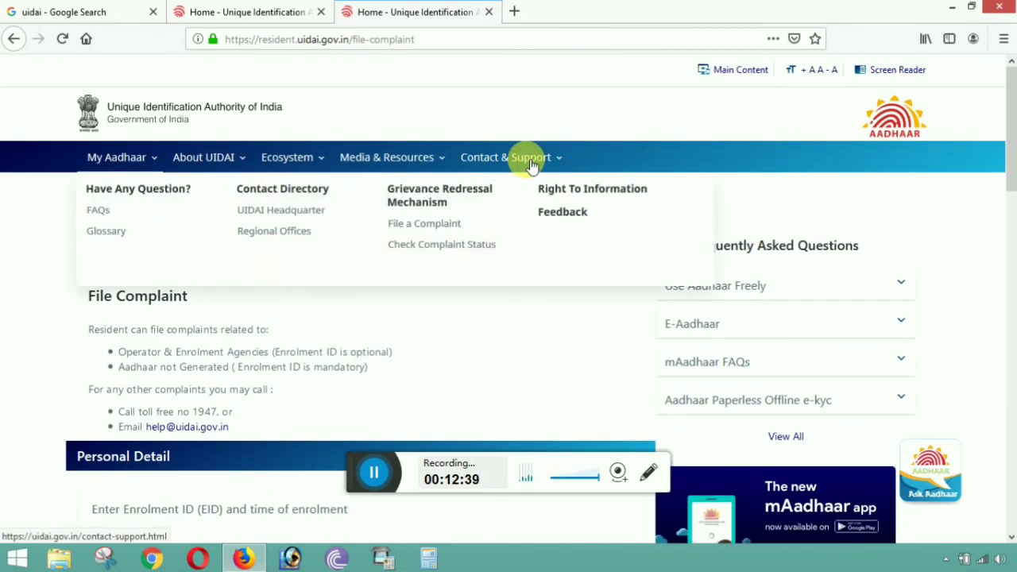